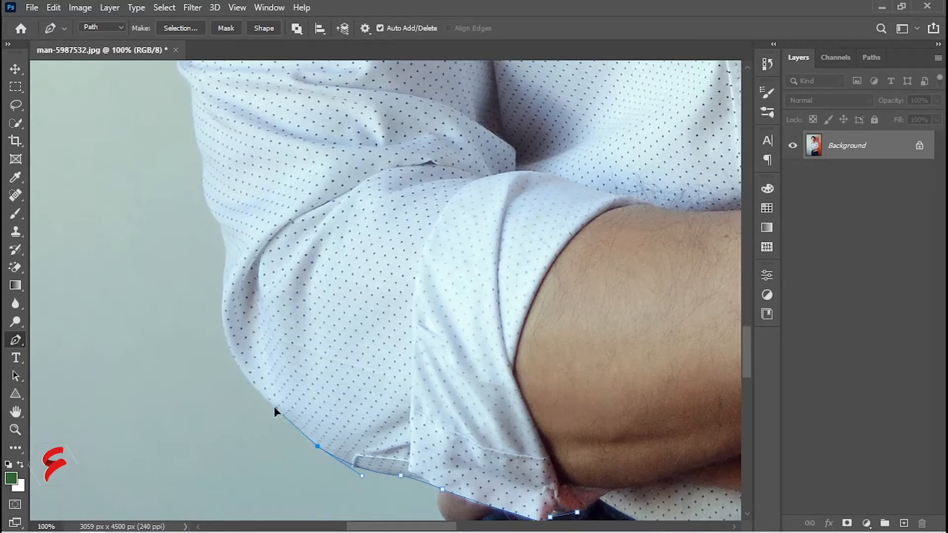
# Continue the pen path around the elbow of the image-left sleeve and up its outer edge.
pyautogui.click(275, 408)
pyautogui.moveTo(222, 314); pyautogui.dragTo(222, 249)
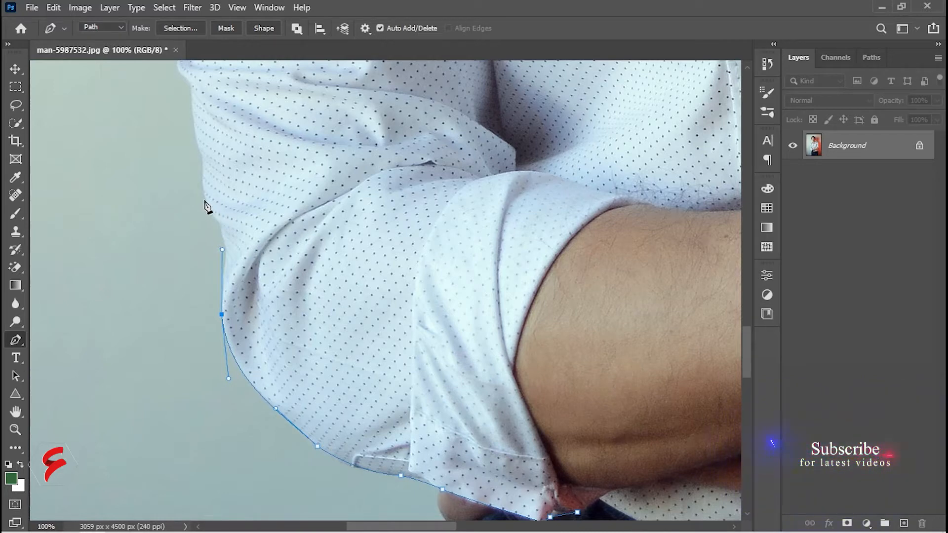
pyautogui.moveTo(205, 200); pyautogui.dragTo(175, 152)
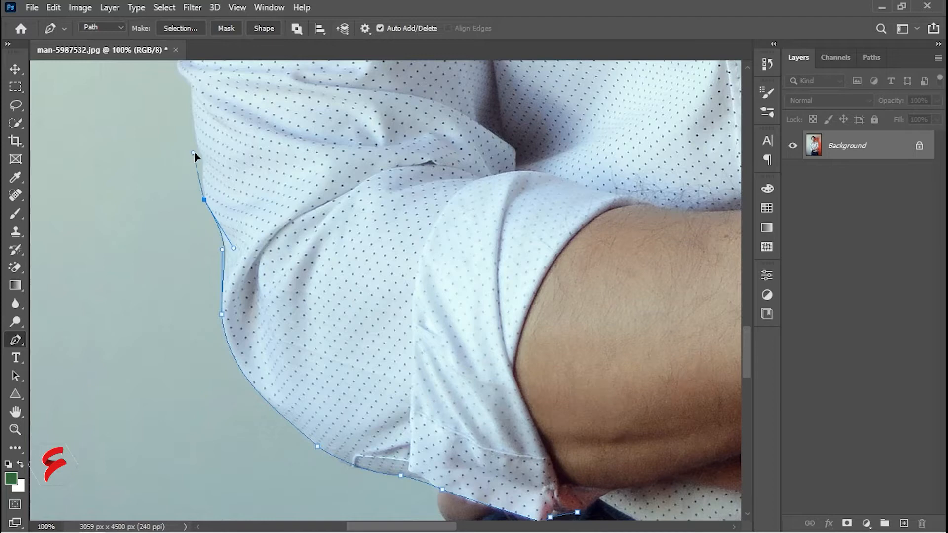
pyautogui.moveTo(224, 190); pyautogui.dragTo(265, 353)
pyautogui.moveTo(235, 292); pyautogui.dragTo(250, 357)
pyautogui.click(231, 247)
pyautogui.click(230, 196)
# Trace the creased outer edge of the image-left upper sleeve up towards the shoulder with the Pen tool.
pyautogui.moveTo(251, 319); pyautogui.dragTo(252, 311)
pyautogui.click(258, 295)
pyautogui.click(250, 253)
pyautogui.click(261, 220)
pyautogui.click(260, 211)
pyautogui.moveTo(276, 231); pyautogui.dragTo(267, 362)
pyautogui.click(239, 302)
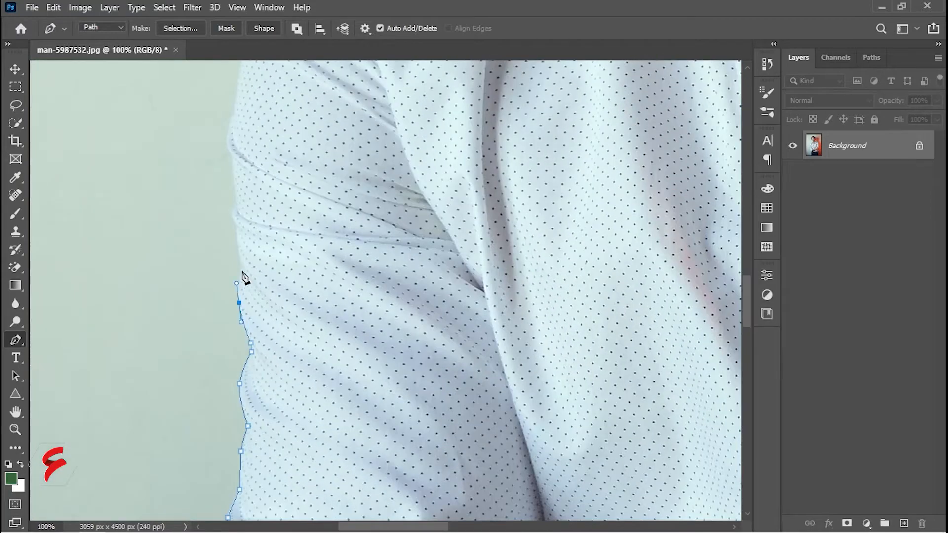
pyautogui.click(239, 257)
pyautogui.moveTo(239, 257); pyautogui.dragTo(246, 335)
pyautogui.click(240, 302)
pyautogui.moveTo(239, 267); pyautogui.dragTo(193, 426)
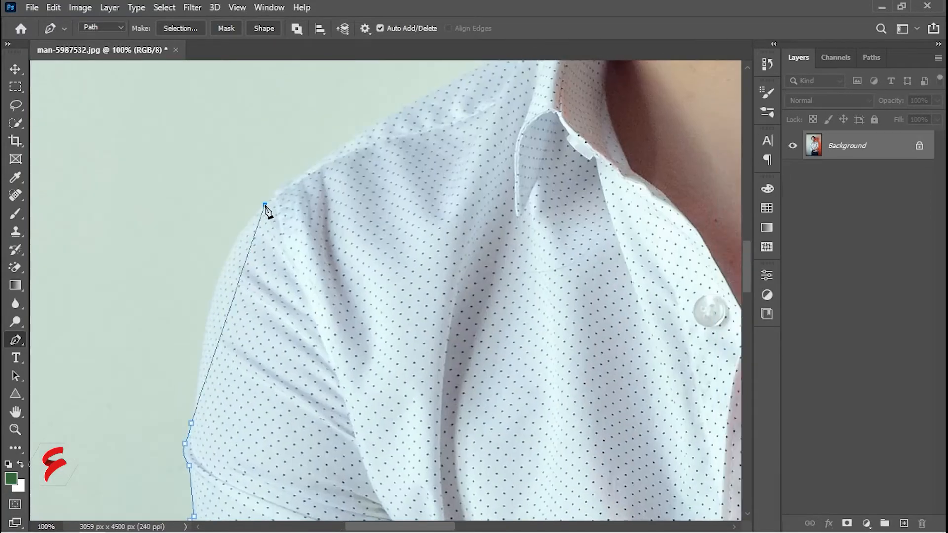
# Extend the path over the image-left shoulder to the base of the shirt collar.
pyautogui.moveTo(265, 205); pyautogui.dragTo(328, 155)
pyautogui.moveTo(315, 191); pyautogui.dragTo(167, 374)
pyautogui.moveTo(291, 269); pyautogui.dragTo(338, 245)
pyautogui.click(408, 203)
pyautogui.moveTo(415, 243); pyautogui.dragTo(300, 375)
pyautogui.click(295, 335)
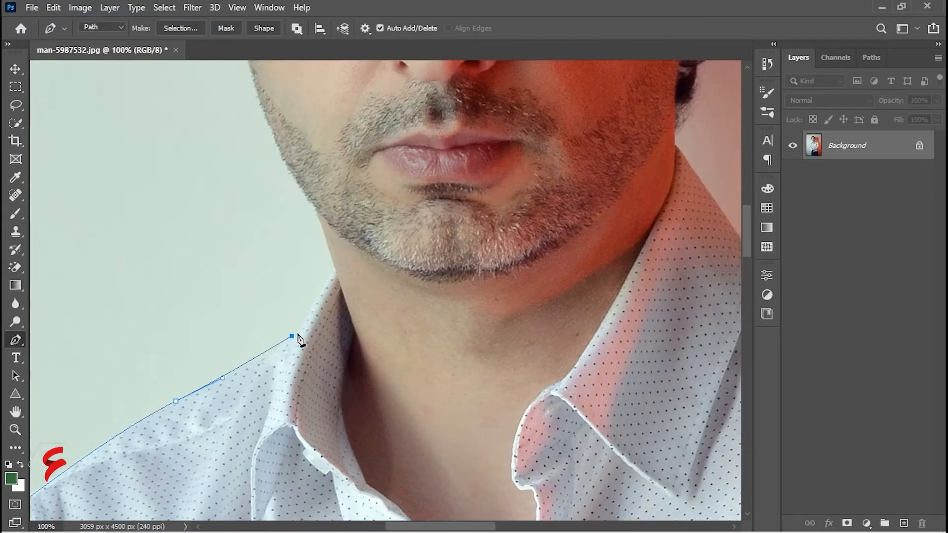
# Trace the path around the collar's upper tip and down the image-left side of the neck opening.
pyautogui.click(330, 274)
pyautogui.click(336, 274)
pyautogui.click(355, 337)
pyautogui.moveTo(343, 419); pyautogui.dragTo(348, 456)
pyautogui.click(366, 482)
pyautogui.moveTo(391, 487); pyautogui.dragTo(262, 286)
pyautogui.click(302, 336)
pyautogui.click(330, 388)
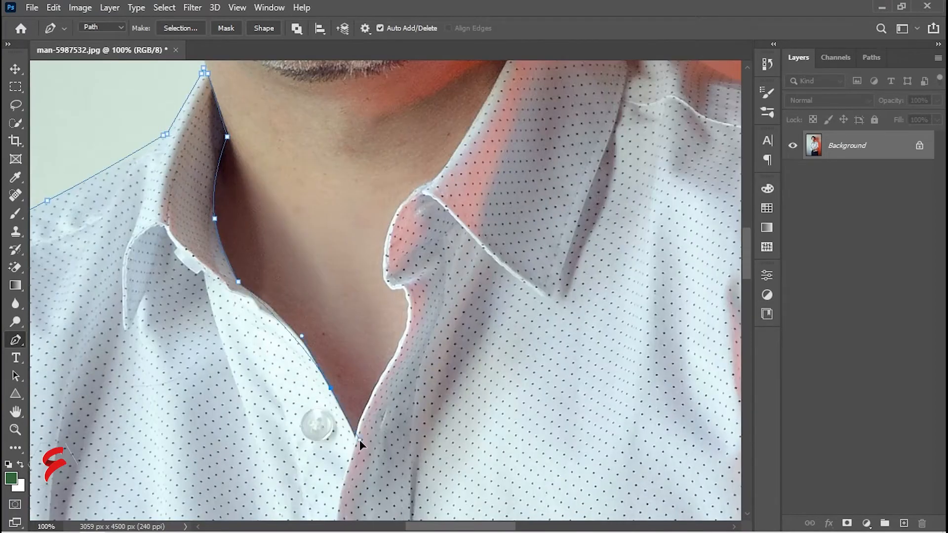
# Carry the path around the bottom of the neck opening and up the opposite placket to the collar fold.
pyautogui.click(372, 394)
pyautogui.moveTo(409, 397); pyautogui.dragTo(374, 459)
pyautogui.moveTo(375, 377); pyautogui.dragTo(376, 362)
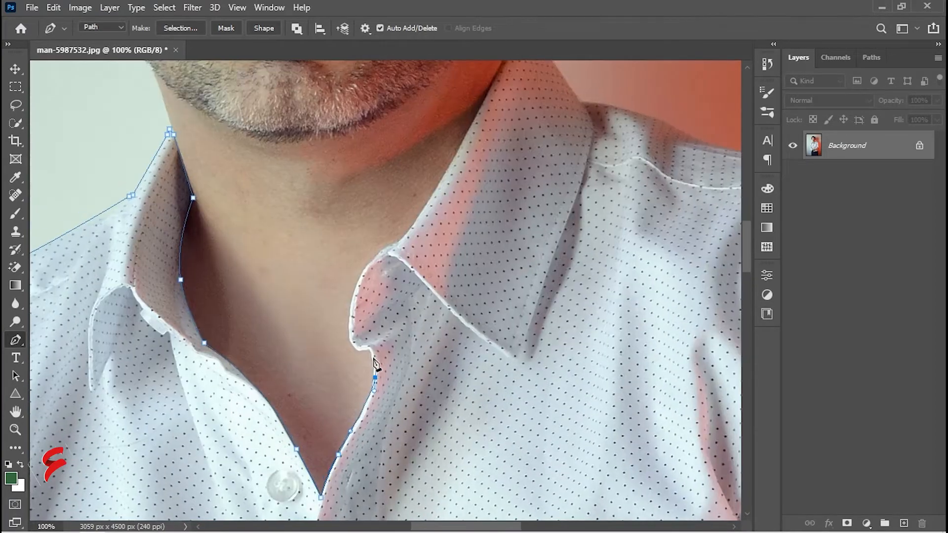
pyautogui.click(368, 353)
pyautogui.click(367, 349)
pyautogui.click(355, 350)
pyautogui.moveTo(348, 314); pyautogui.dragTo(349, 307)
# Trace the image-right collar up along the neck to its peak and down to the shoulder.
pyautogui.moveTo(382, 254); pyautogui.dragTo(256, 460)
pyautogui.moveTo(316, 318); pyautogui.dragTo(263, 303)
pyautogui.click(263, 306)
pyautogui.hotkey('ctrl', 'z')
pyautogui.click(263, 300)
pyautogui.click(329, 394)
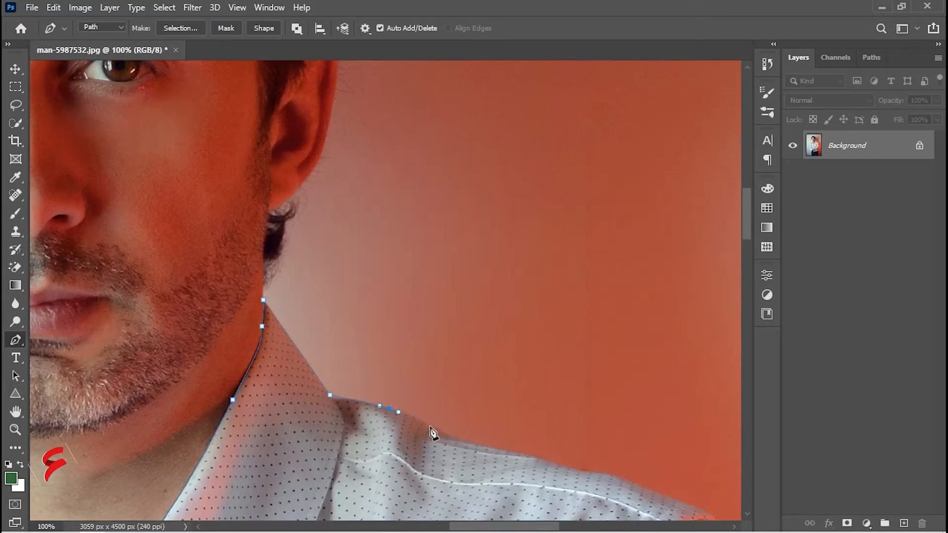
# Extend the path along the image-right shoulder seam and down the outer edge of the sleeve.
pyautogui.moveTo(531, 461); pyautogui.dragTo(303, 360)
pyautogui.moveTo(387, 392); pyautogui.dragTo(256, 298)
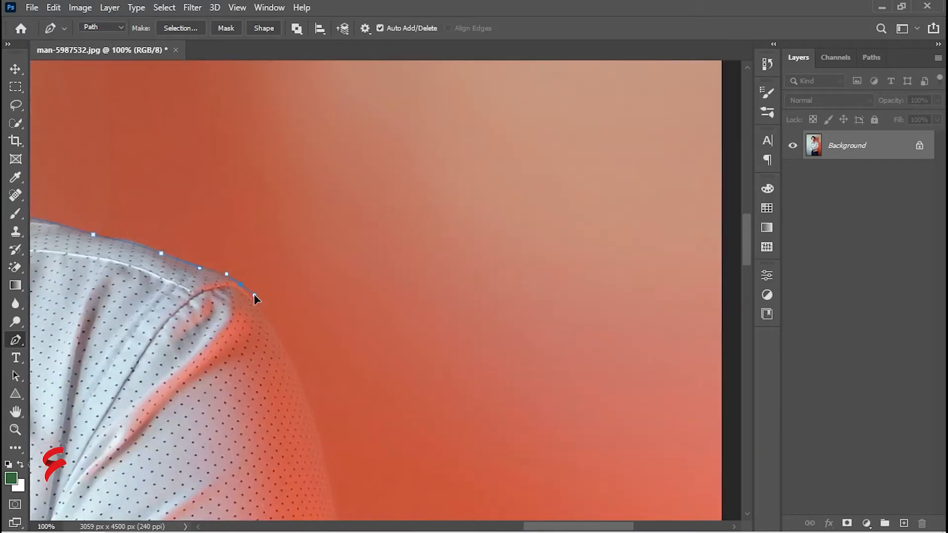
pyautogui.moveTo(335, 501); pyautogui.dragTo(225, 203)
pyautogui.click(232, 302)
pyautogui.moveTo(270, 350); pyautogui.dragTo(277, 80)
# Trace the sleeve edge around the index finger and thumb of the hand resting on it.
pyautogui.moveTo(196, 497); pyautogui.dragTo(409, 458)
pyautogui.click(303, 436)
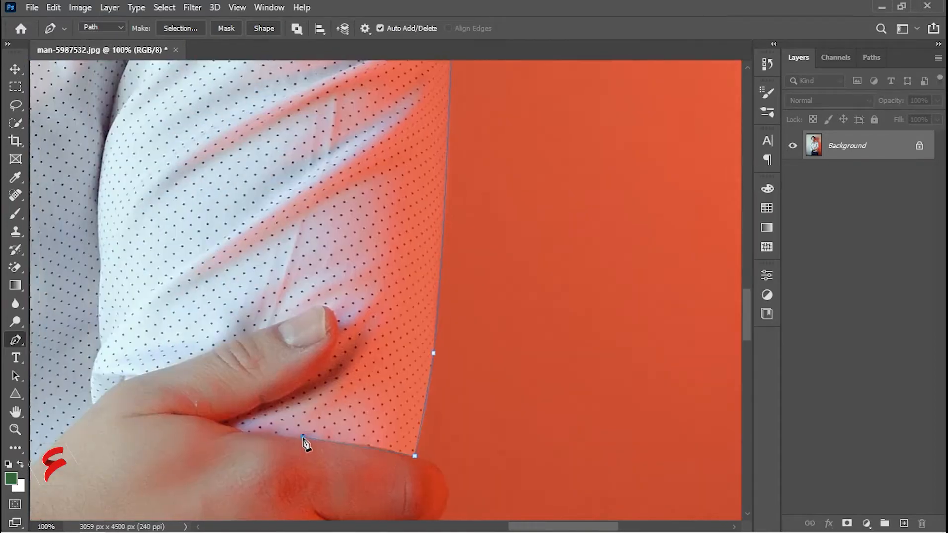
pyautogui.click(216, 424)
pyautogui.moveTo(259, 405); pyautogui.dragTo(271, 400)
pyautogui.moveTo(328, 361); pyautogui.dragTo(319, 293)
pyautogui.hotkey('ctrl', 'z')
pyautogui.click(322, 305)
pyautogui.moveTo(151, 372); pyautogui.dragTo(130, 379)
# Follow the shirt's edge along the back of the hand and upper forearm to the rolled cuff.
pyautogui.moveTo(106, 440); pyautogui.dragTo(229, 342)
pyautogui.moveTo(235, 457); pyautogui.dragTo(383, 408)
pyautogui.moveTo(293, 335); pyautogui.dragTo(219, 349)
pyautogui.moveTo(261, 428); pyautogui.dragTo(414, 379)
pyautogui.moveTo(210, 320); pyautogui.dragTo(180, 321)
pyautogui.click(75, 313)
pyautogui.moveTo(89, 424); pyautogui.dragTo(225, 272)
pyautogui.moveTo(129, 261); pyautogui.dragTo(102, 334)
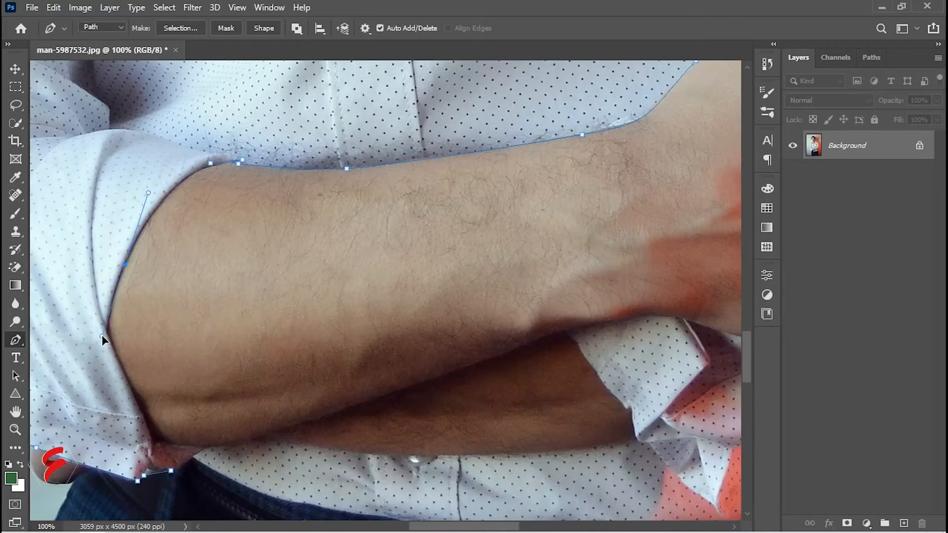
# Trace the rolled cuff's opening down to the elbow and along the shirt edge beneath the crossed forearms.
pyautogui.click(111, 328)
pyautogui.moveTo(170, 385); pyautogui.dragTo(126, 274)
pyautogui.moveTo(104, 306); pyautogui.dragTo(157, 335)
pyautogui.click(114, 332)
pyautogui.click(120, 329)
pyautogui.click(167, 334)
pyautogui.moveTo(220, 324); pyautogui.dragTo(264, 330)
pyautogui.moveTo(392, 343); pyautogui.dragTo(455, 341)
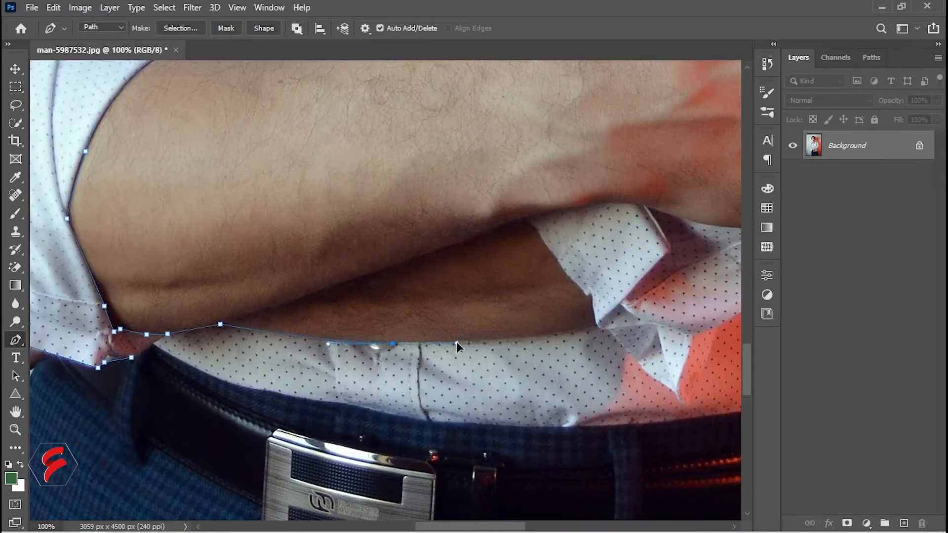
pyautogui.moveTo(526, 338); pyautogui.dragTo(553, 335)
pyautogui.click(591, 323)
# Outline the folded cuff under the wrist and follow the shirt edge beneath the hand to the little finger.
pyautogui.click(547, 250)
pyautogui.click(538, 232)
pyautogui.click(526, 220)
pyautogui.moveTo(598, 205); pyautogui.dragTo(667, 214)
pyautogui.moveTo(666, 264); pyautogui.dragTo(253, 355)
pyautogui.moveTo(281, 313); pyautogui.dragTo(294, 316)
pyautogui.moveTo(372, 321); pyautogui.dragTo(391, 322)
pyautogui.click(438, 329)
pyautogui.click(503, 341)
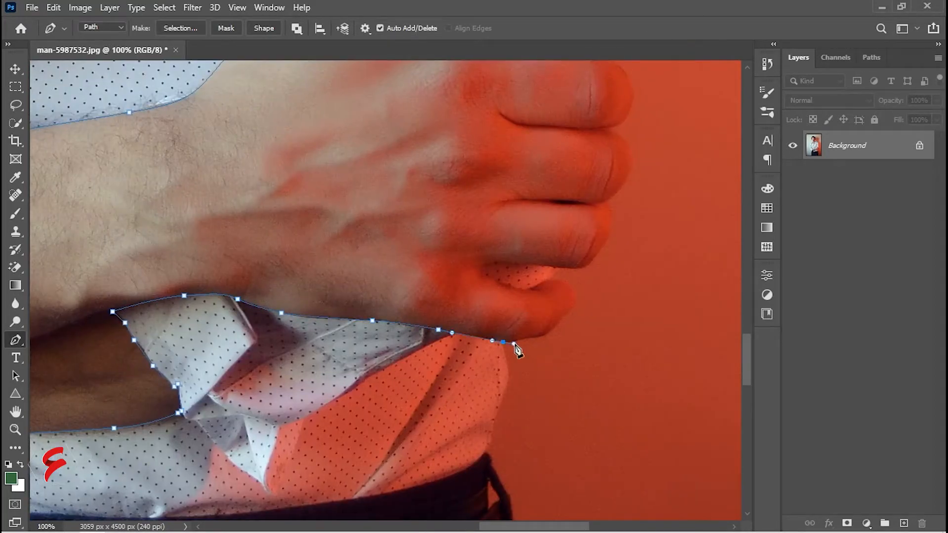
# Route the path around the little finger to enclose the shirt patch visible between the fingers.
pyautogui.click(552, 329)
pyautogui.click(532, 291)
pyautogui.click(497, 282)
pyautogui.moveTo(492, 264); pyautogui.dragTo(506, 262)
pyautogui.click(565, 268)
pyautogui.click(561, 349)
pyautogui.hotkey('ctrl', 'z')
pyautogui.click(552, 279)
pyautogui.click(537, 287)
pyautogui.click(557, 325)
pyautogui.click(559, 334)
pyautogui.click(505, 351)
pyautogui.moveTo(504, 357); pyautogui.dragTo(496, 212)
# Trace the shirt's side and hem along the trouser waistline and close the path at its starting point.
pyautogui.click(487, 276)
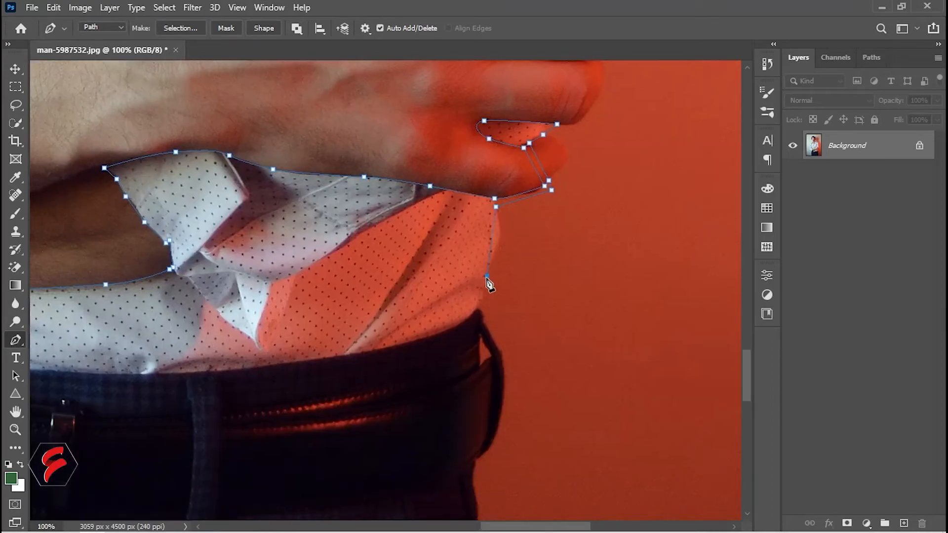
pyautogui.click(477, 310)
pyautogui.moveTo(357, 352); pyautogui.dragTo(523, 295)
pyautogui.moveTo(523, 295); pyautogui.dragTo(431, 314)
pyautogui.moveTo(277, 316); pyautogui.dragTo(341, 287)
pyautogui.moveTo(274, 284); pyautogui.dragTo(475, 280)
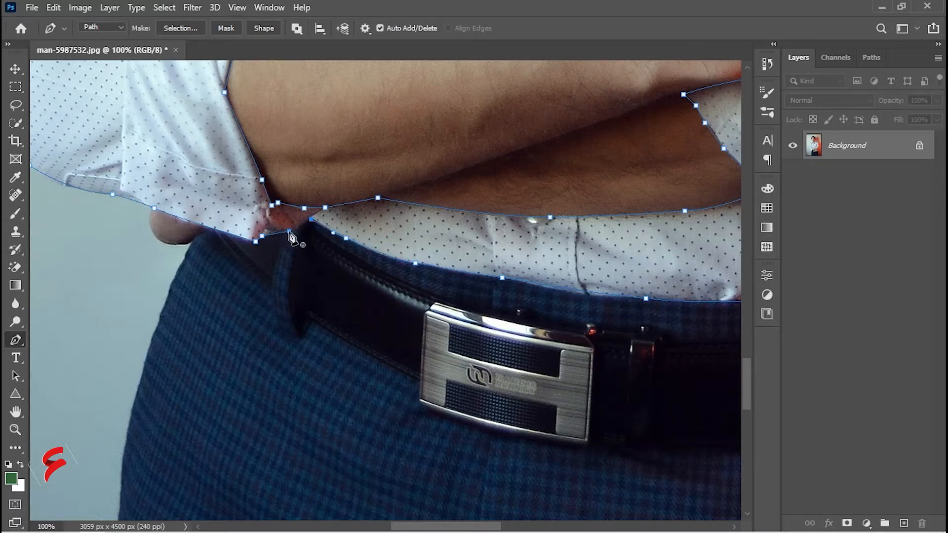
pyautogui.click(311, 219)
# Convert the completed shirt path into a new anti-aliased selection with a feather radius of 0 pixels.
pyautogui.hotkey('ctrl', '-')
pyautogui.hotkey('ctrl', '-')
pyautogui.hotkey('ctrl', '-')
pyautogui.hotkey('ctrl', '-')
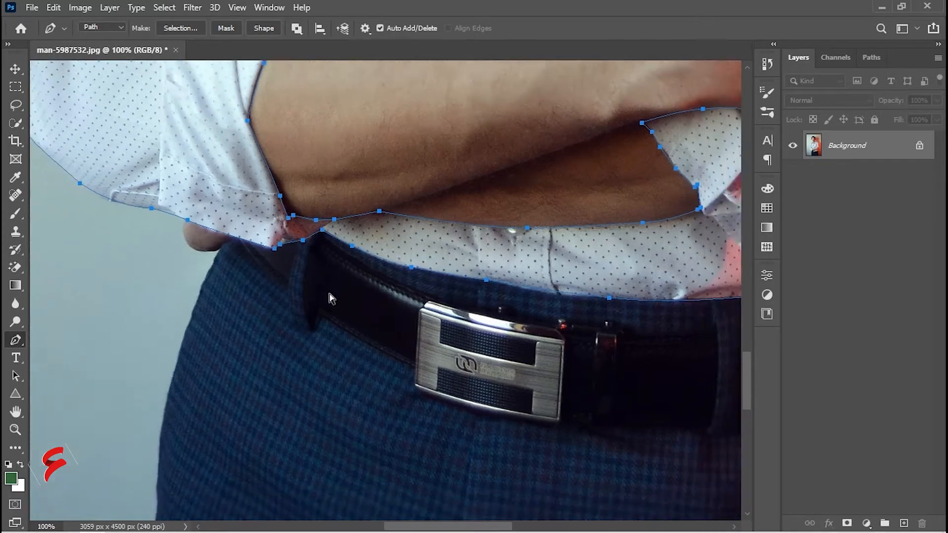
pyautogui.hotkey('ctrl', '-')
pyautogui.hotkey('ctrl', '-')
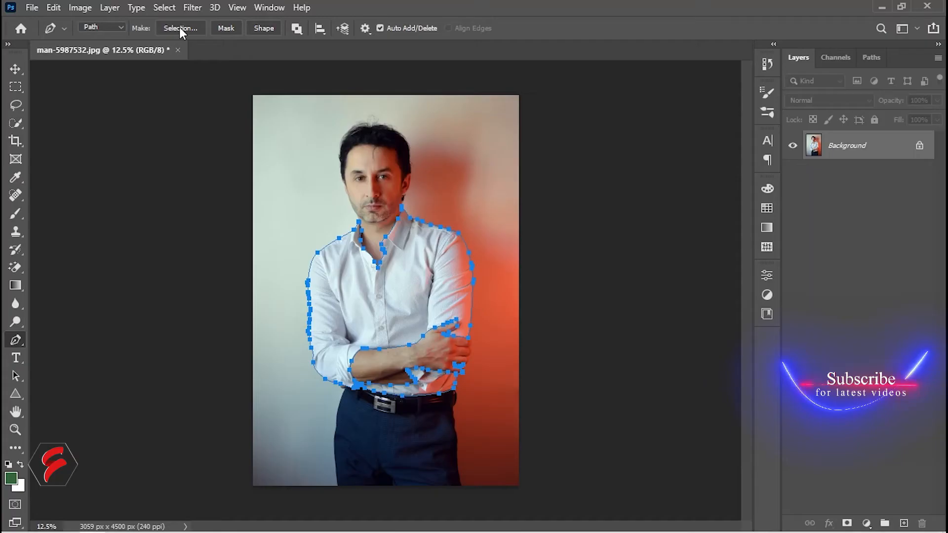
pyautogui.click(180, 28)
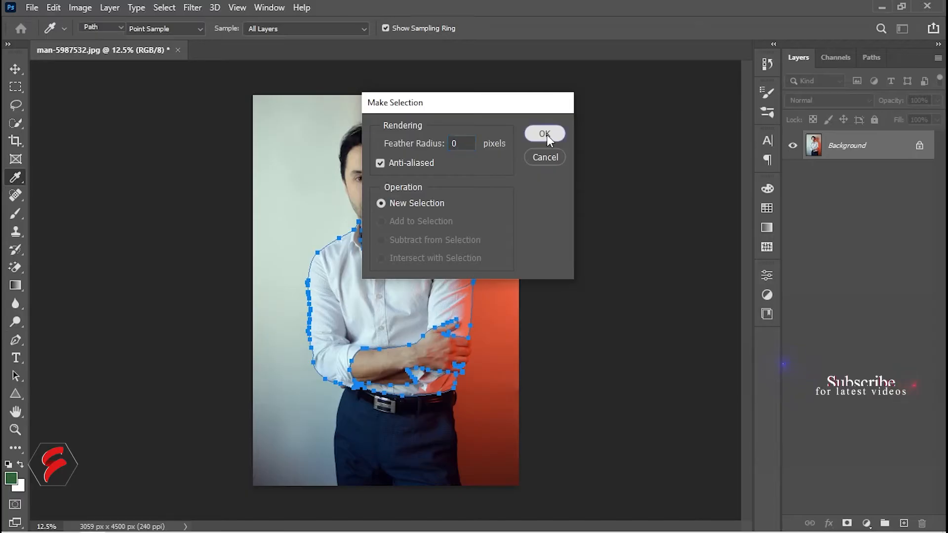
pyautogui.click(545, 133)
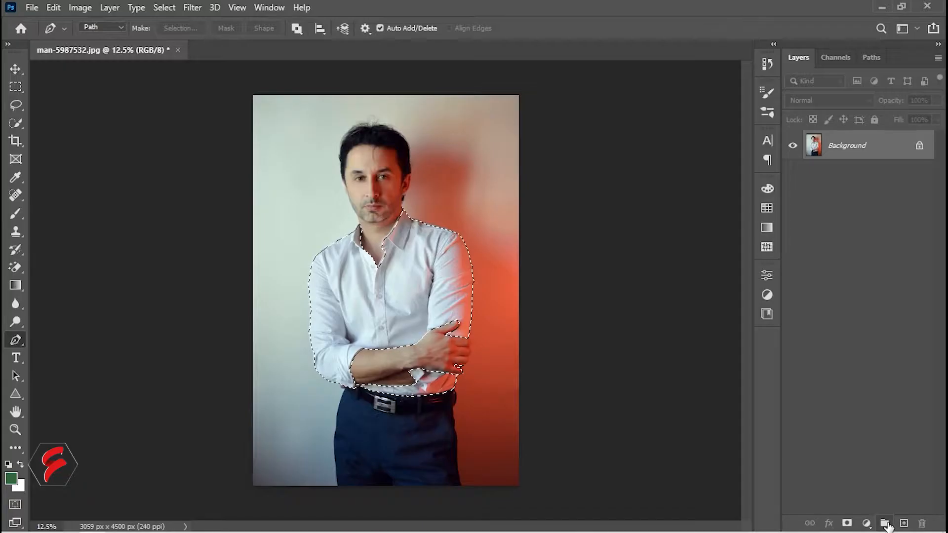
# Create a layer group above the Background and mask it with the shirt selection.
pyautogui.click(886, 524)
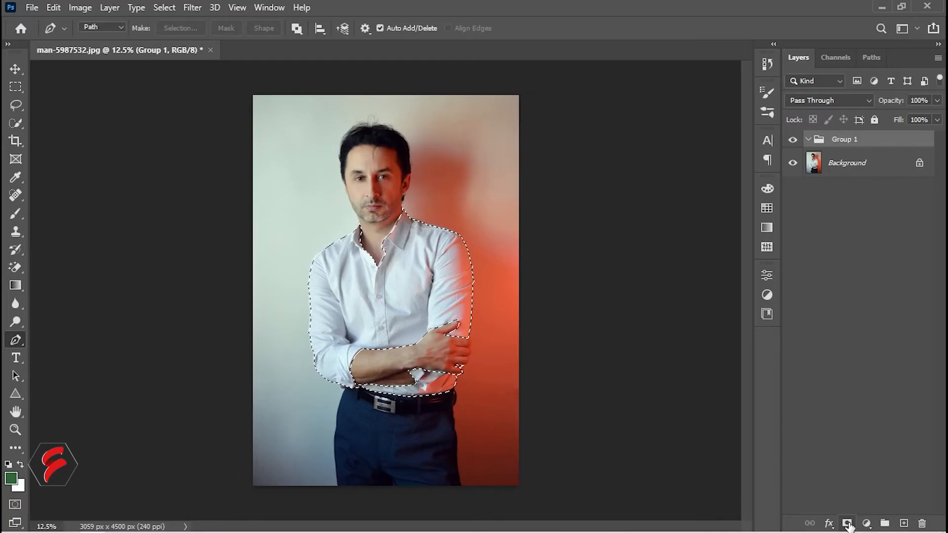
pyautogui.click(846, 524)
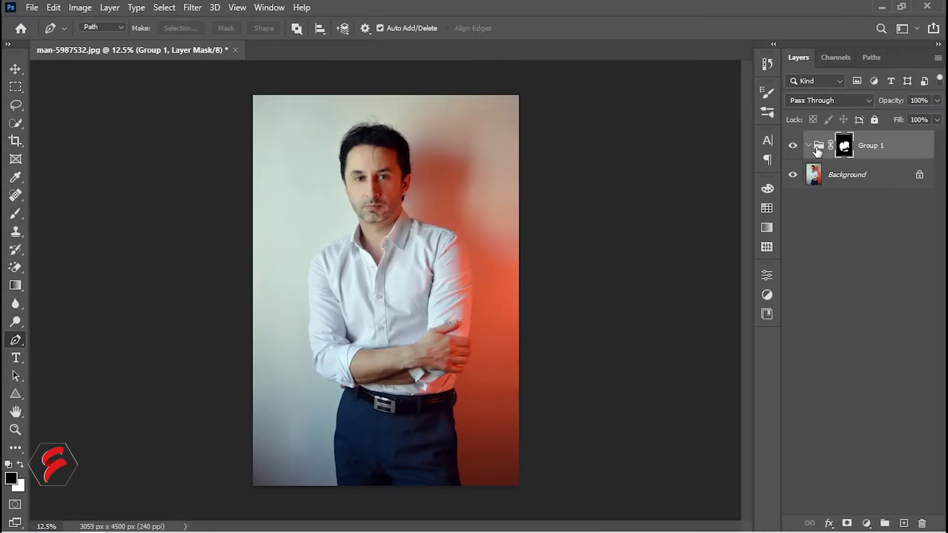
pyautogui.click(881, 146)
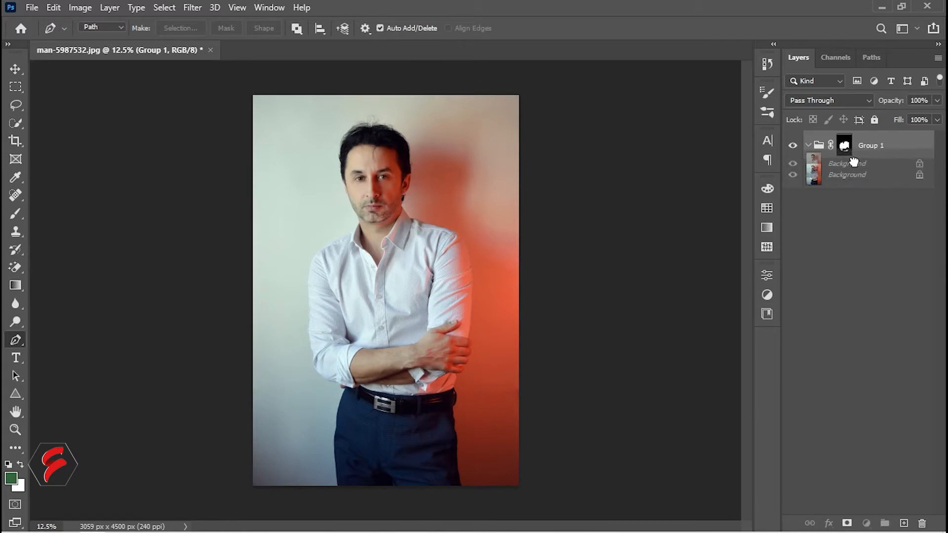
pyautogui.click(853, 179)
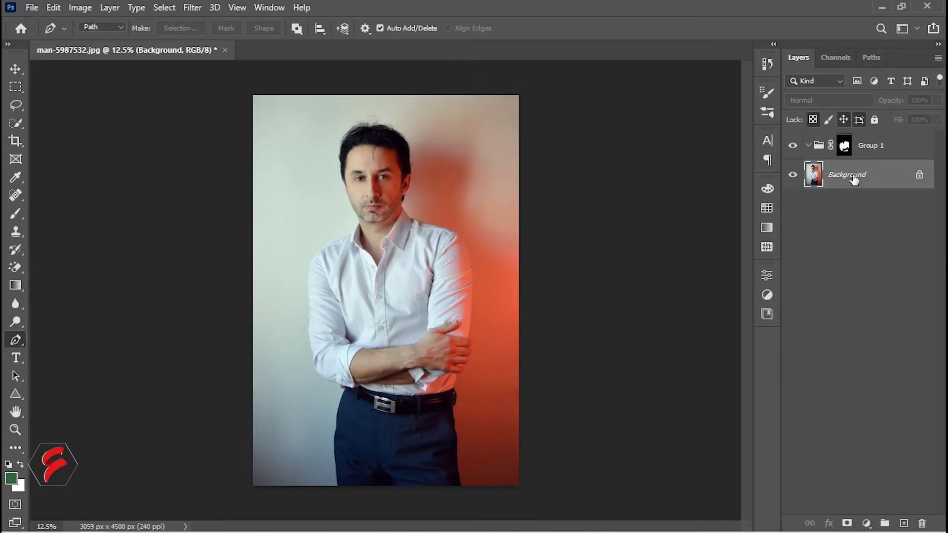
pyautogui.click(873, 152)
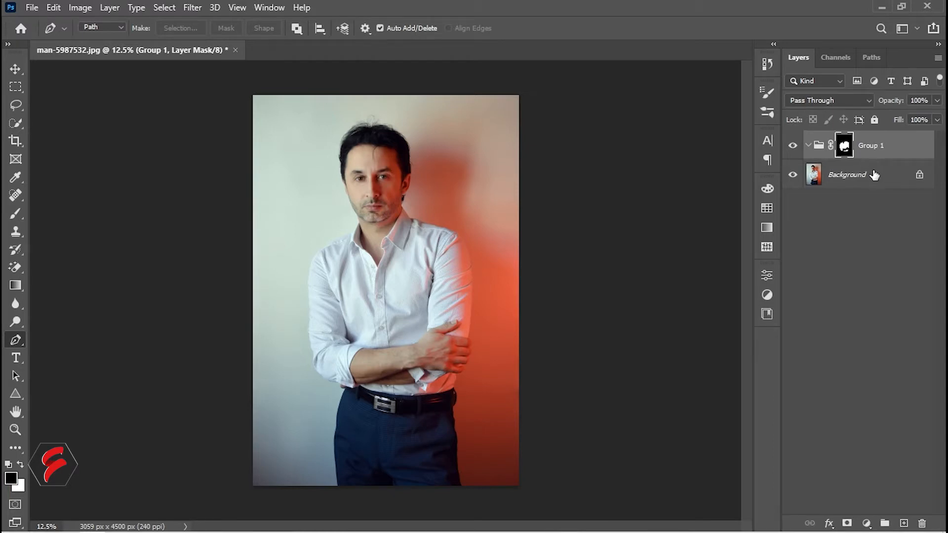
pyautogui.click(869, 176)
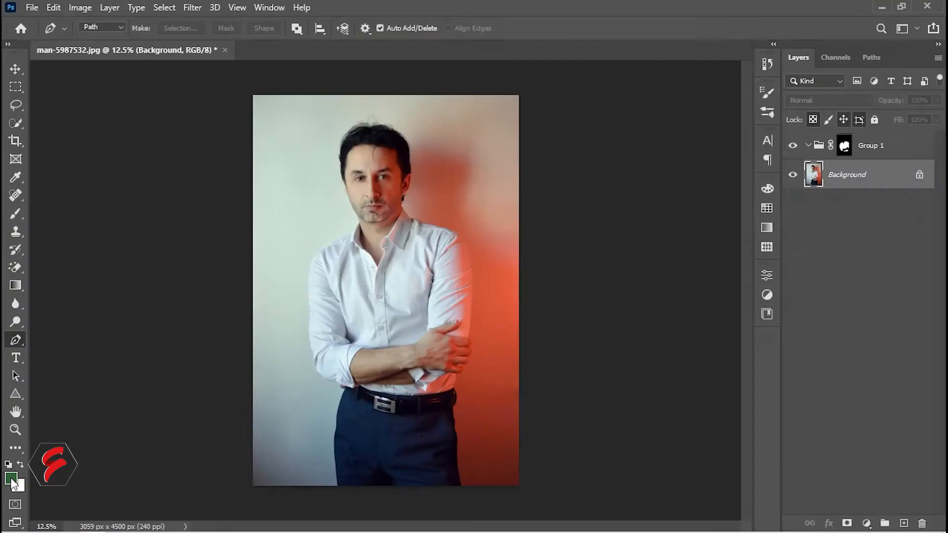
pyautogui.click(9, 485)
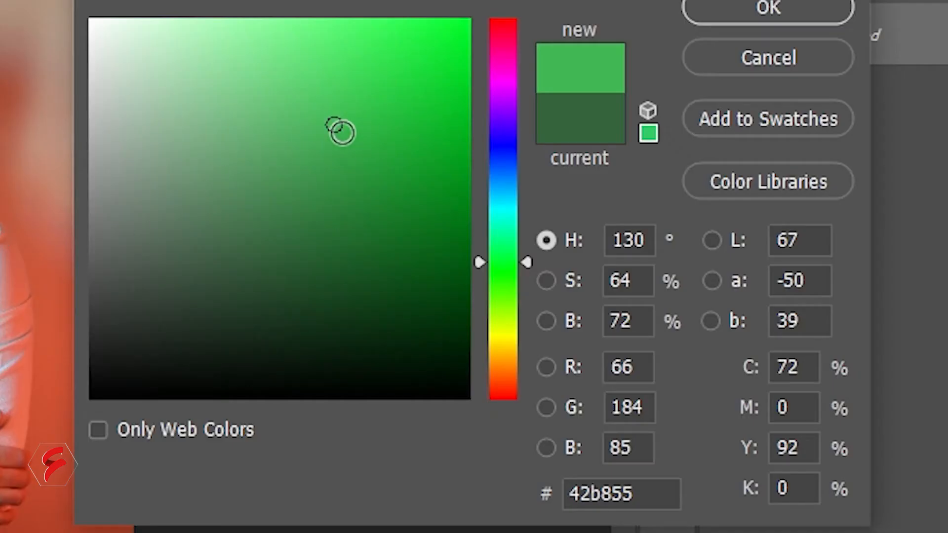
pyautogui.moveTo(527, 263); pyautogui.dragTo(506, 161)
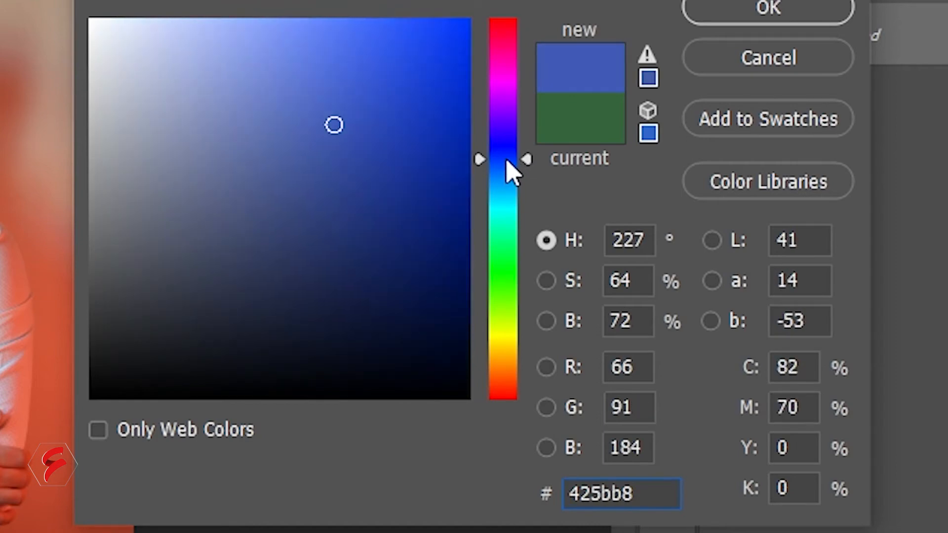
pyautogui.click(546, 281)
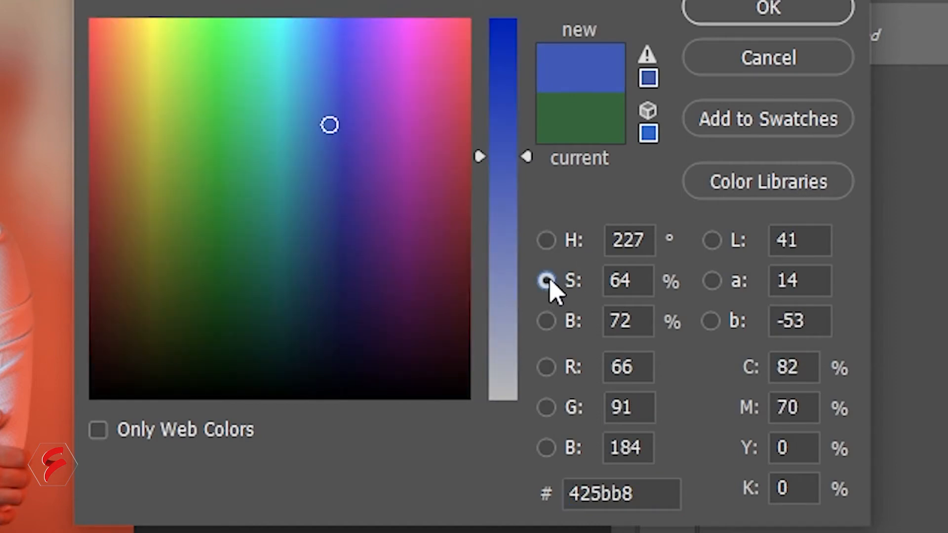
pyautogui.moveTo(333, 125)
pyautogui.mouseDown()
pyautogui.moveTo(349, 356)
pyautogui.moveTo(351, 258)
pyautogui.moveTo(326, 16)
pyautogui.moveTo(334, 230)
pyautogui.mouseUp()
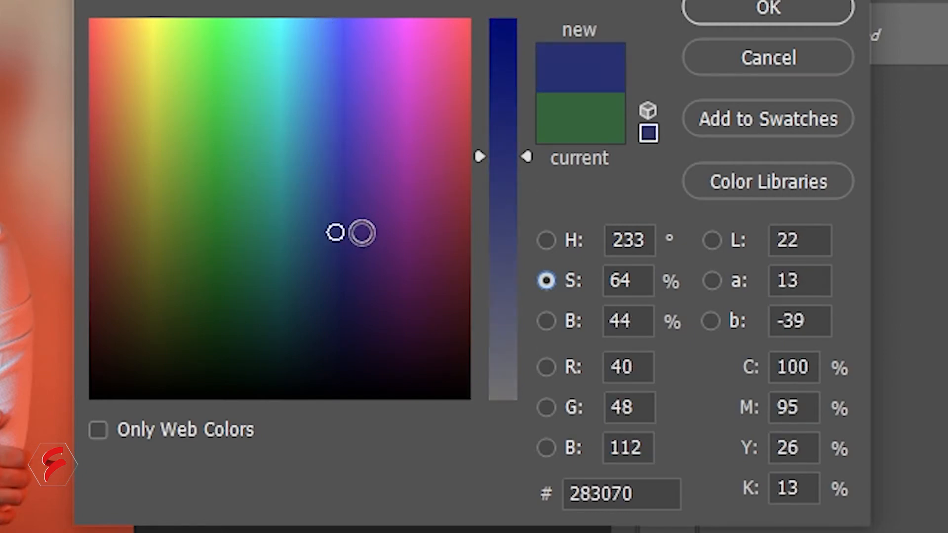
pyautogui.click(546, 321)
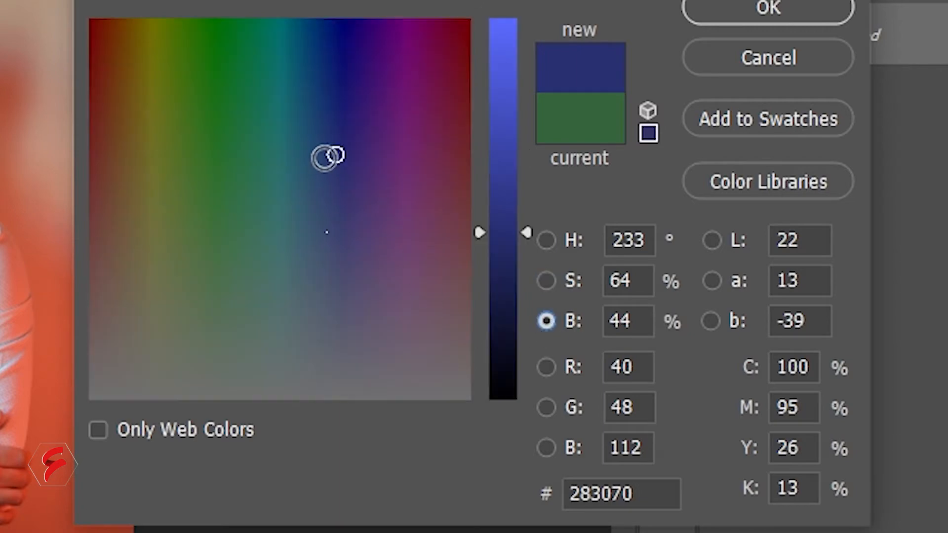
pyautogui.moveTo(334, 155)
pyautogui.mouseDown()
pyautogui.moveTo(322, 368)
pyautogui.moveTo(322, 139)
pyautogui.moveTo(345, 51)
pyautogui.moveTo(330, 71)
pyautogui.mouseUp()
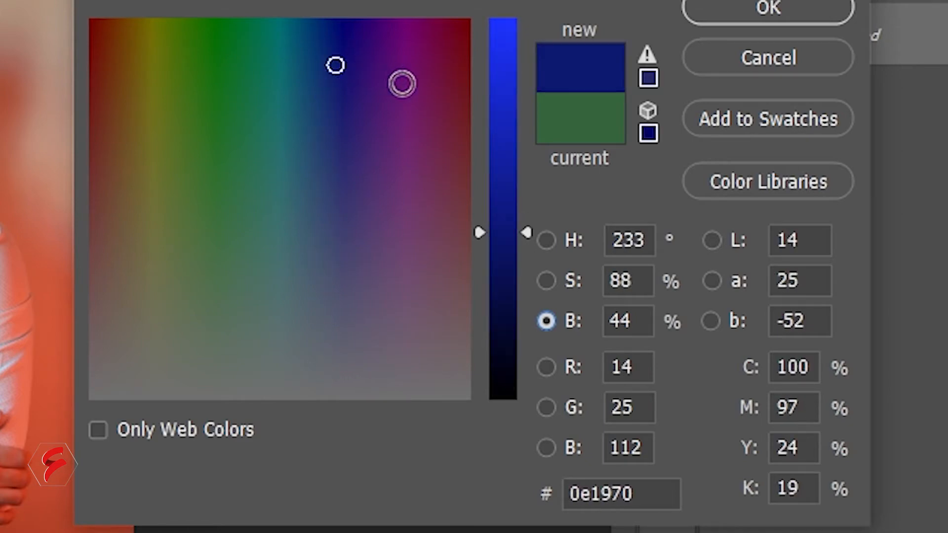
pyautogui.click(763, 61)
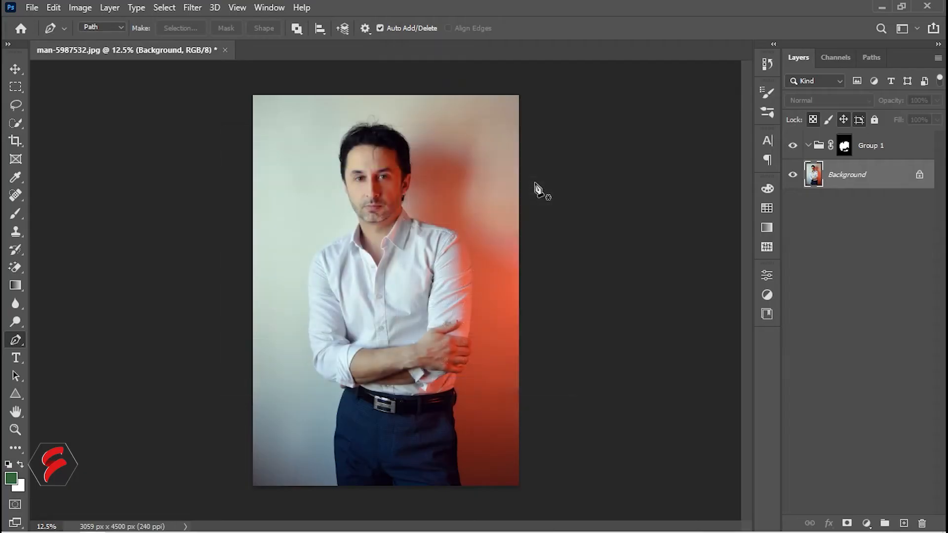
# Add a Solid Color fill layer directly above the Background using the green colour 00a10f.
pyautogui.click(881, 147)
pyautogui.click(873, 173)
pyautogui.click(867, 523)
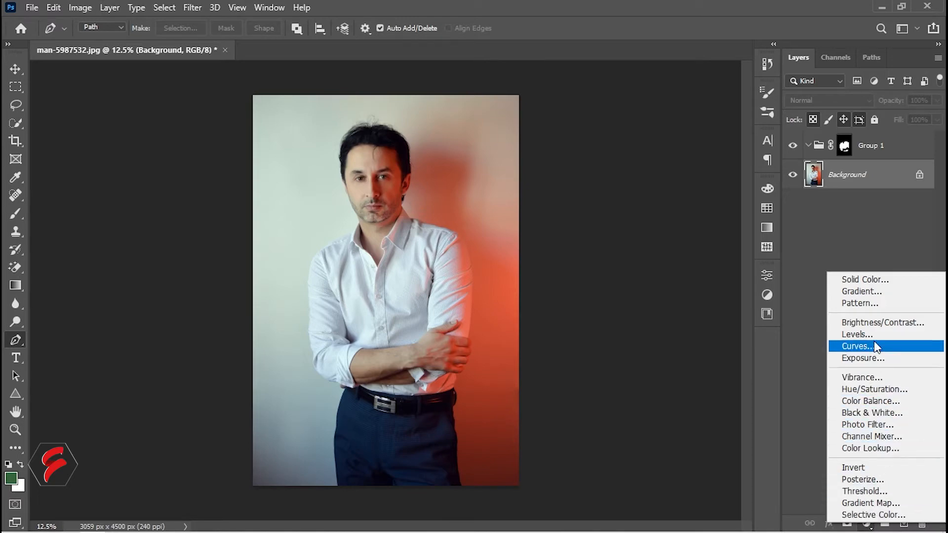
pyautogui.click(867, 280)
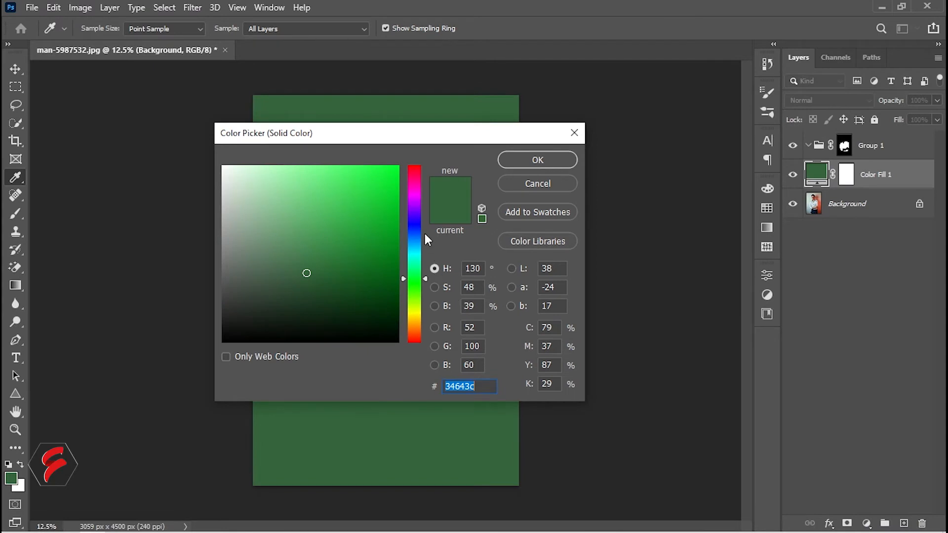
pyautogui.click(413, 281)
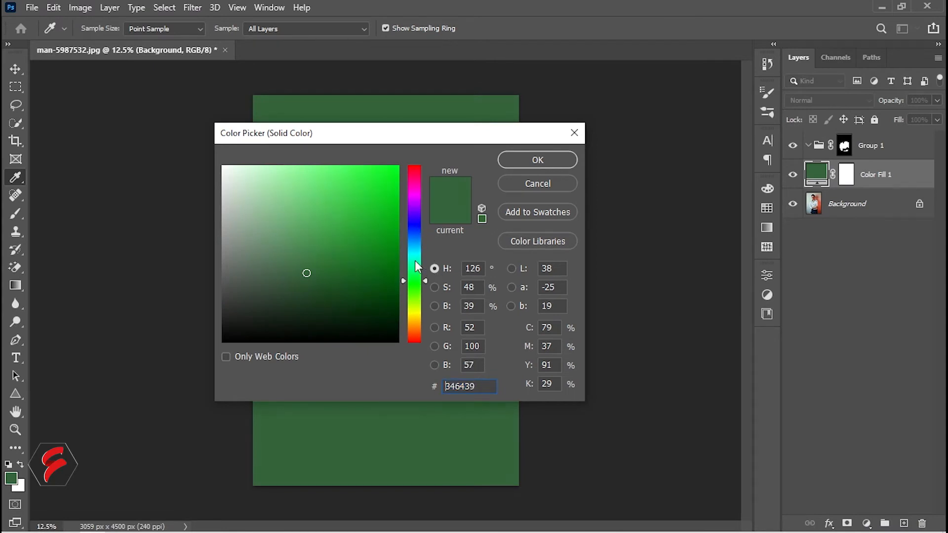
pyautogui.moveTo(378, 200)
pyautogui.mouseDown()
pyautogui.moveTo(391, 189)
pyautogui.moveTo(397, 232)
pyautogui.moveTo(407, 229)
pyautogui.mouseUp()
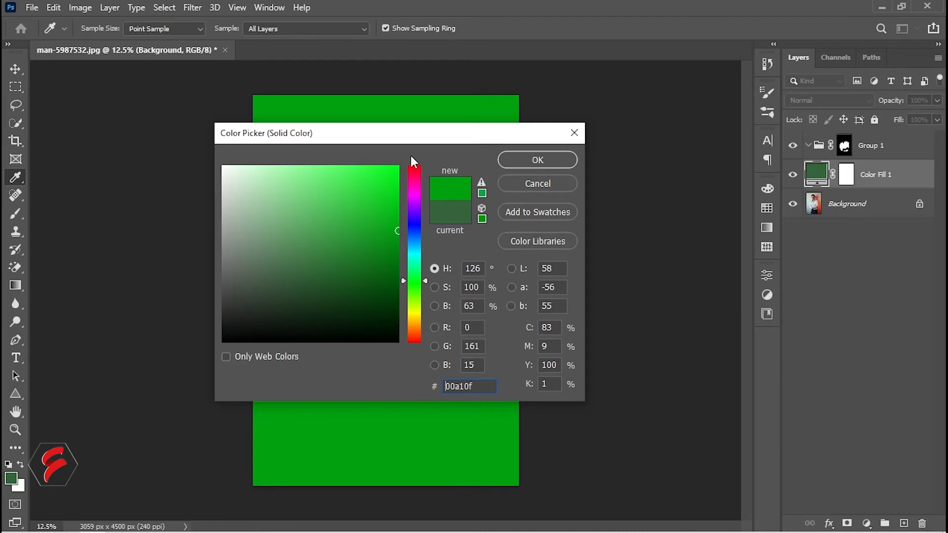
pyautogui.click(538, 161)
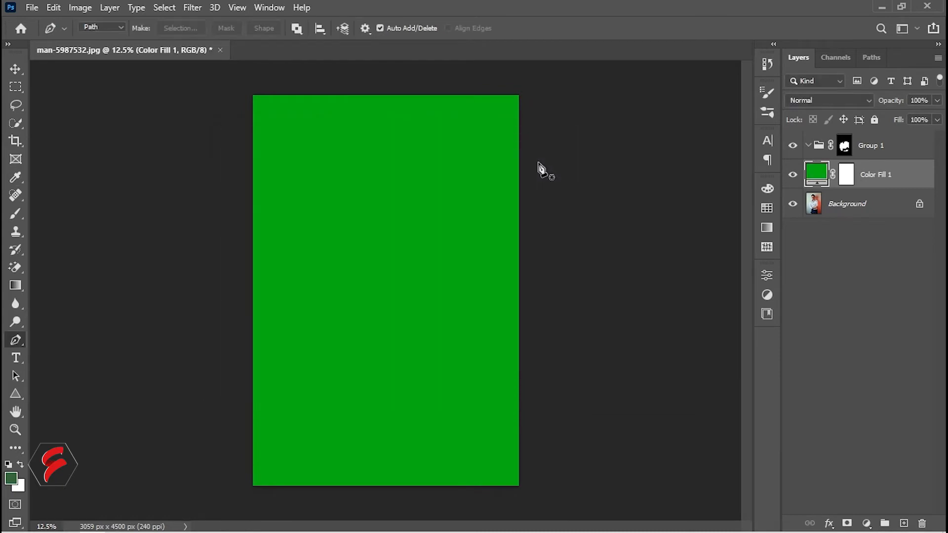
# Move the green fill layer into the masked shirt group and set its blend mode to Color.
pyautogui.moveTo(874, 173)
pyautogui.mouseDown()
pyautogui.moveTo(877, 154)
pyautogui.moveTo(882, 163)
pyautogui.mouseUp()
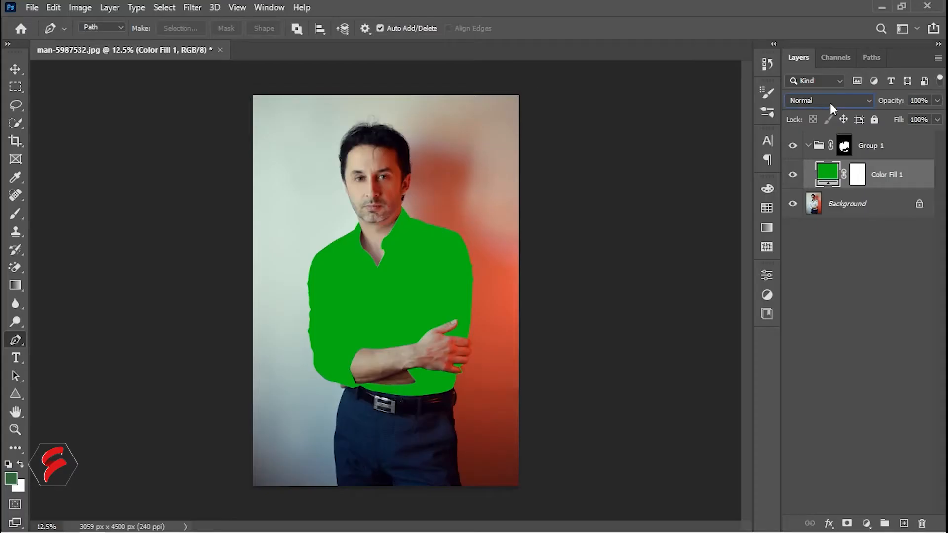
pyautogui.click(830, 103)
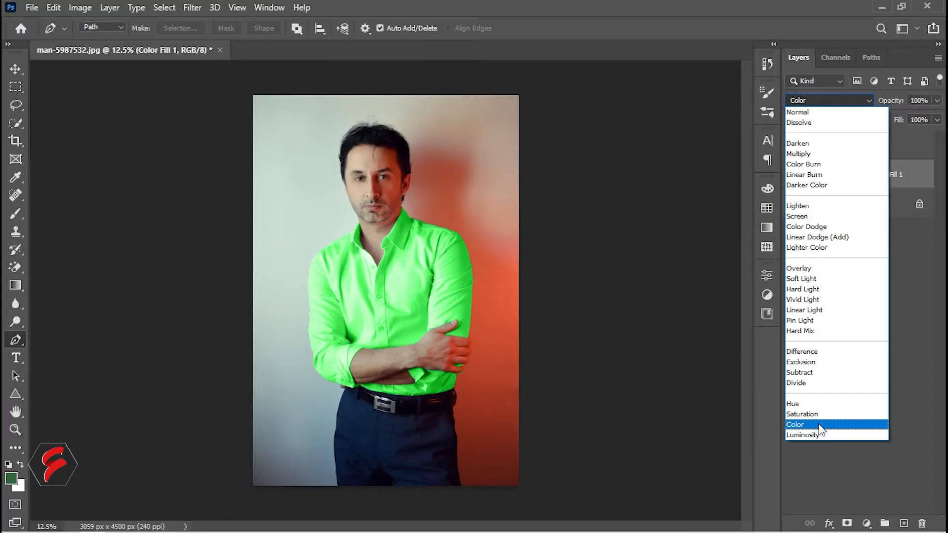
pyautogui.click(820, 425)
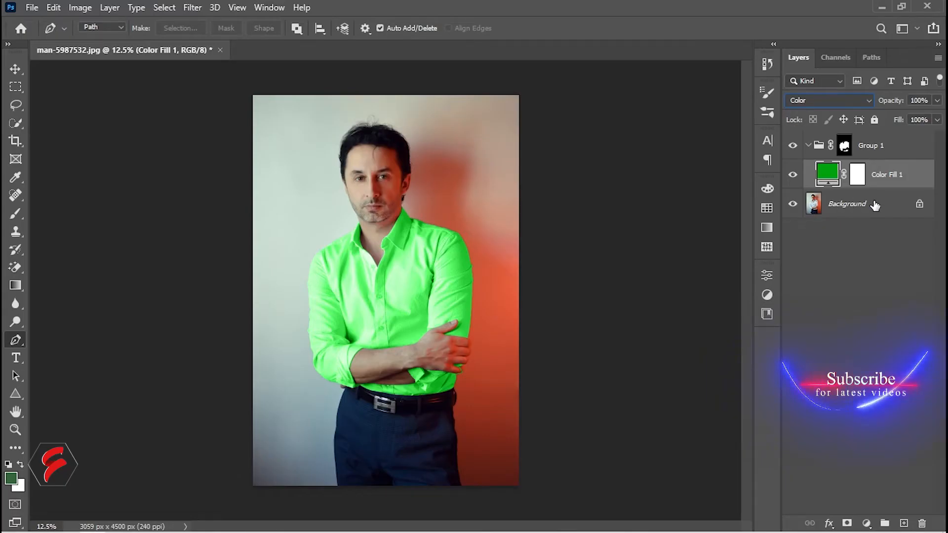
# Add a Levels adjustment layer directly above the Background with input black at 5 and output white at 205.
pyautogui.click(847, 206)
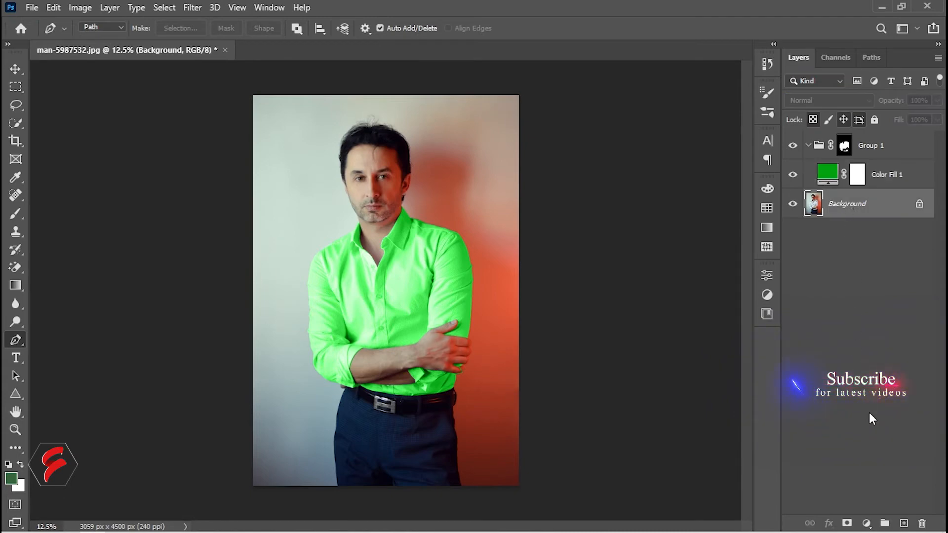
pyautogui.click(866, 523)
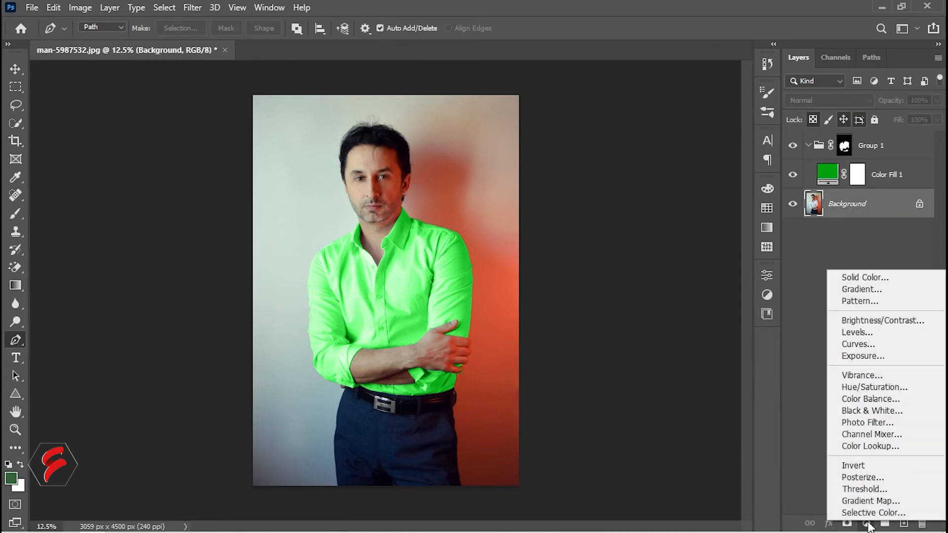
pyautogui.click(857, 331)
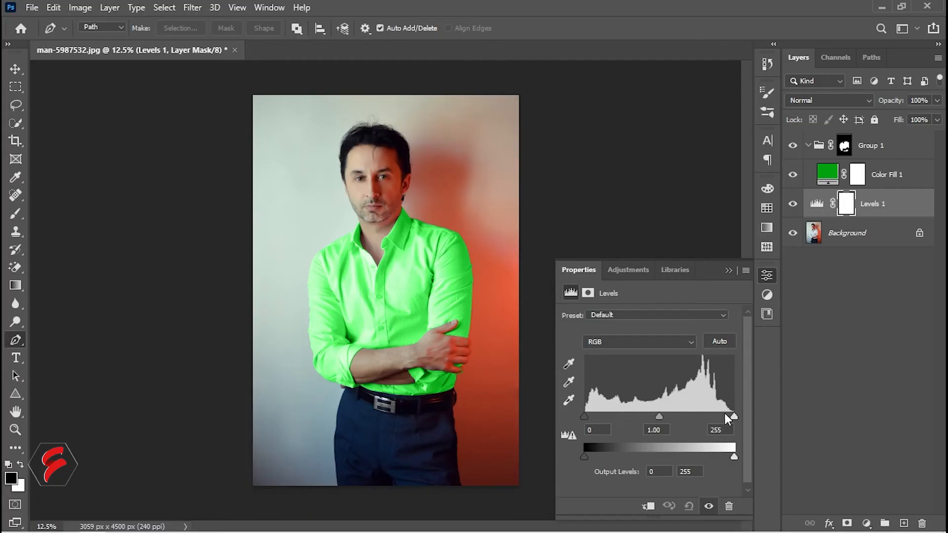
pyautogui.moveTo(732, 414)
pyautogui.mouseDown()
pyautogui.moveTo(710, 415)
pyautogui.moveTo(733, 415)
pyautogui.mouseUp()
pyautogui.moveTo(586, 419)
pyautogui.mouseDown()
pyautogui.moveTo(614, 419)
pyautogui.moveTo(587, 420)
pyautogui.mouseUp()
pyautogui.moveTo(585, 457); pyautogui.dragTo(561, 457)
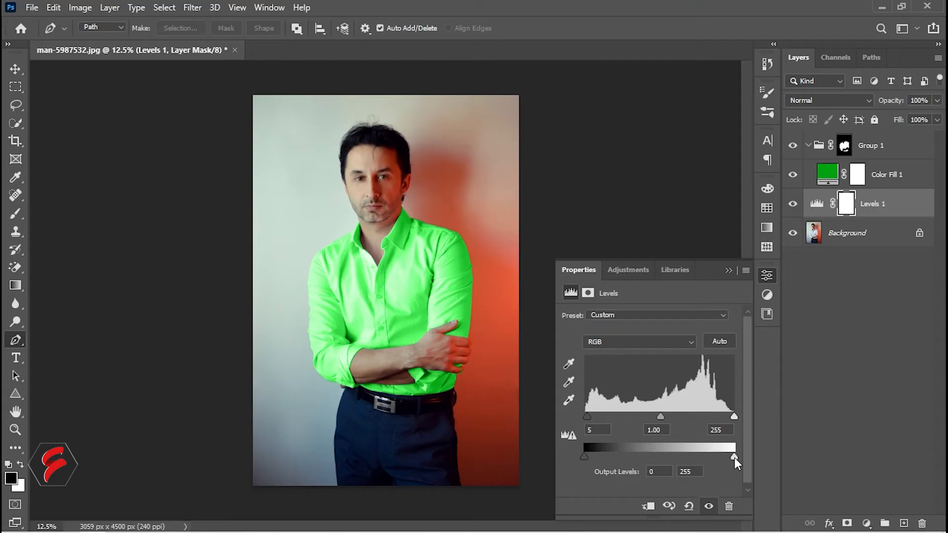
pyautogui.moveTo(732, 458); pyautogui.dragTo(704, 461)
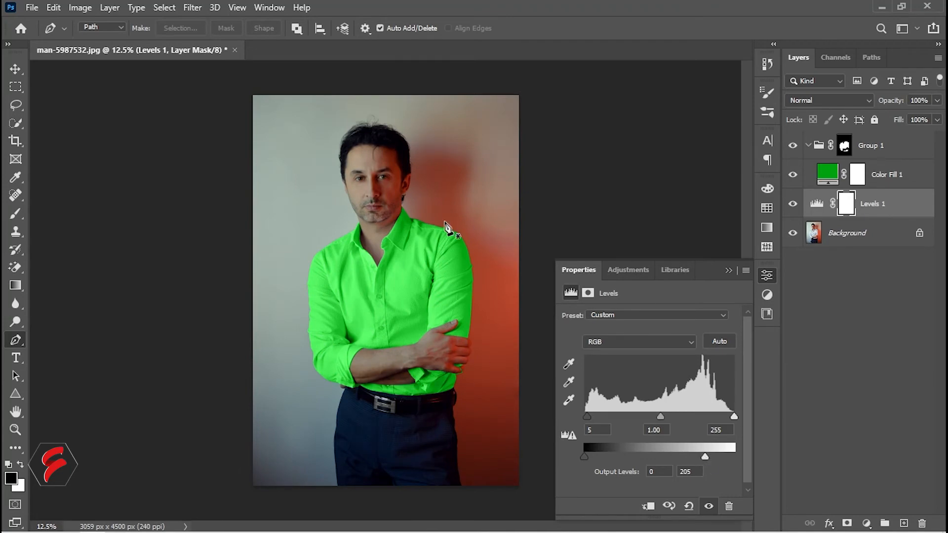
pyautogui.click(728, 269)
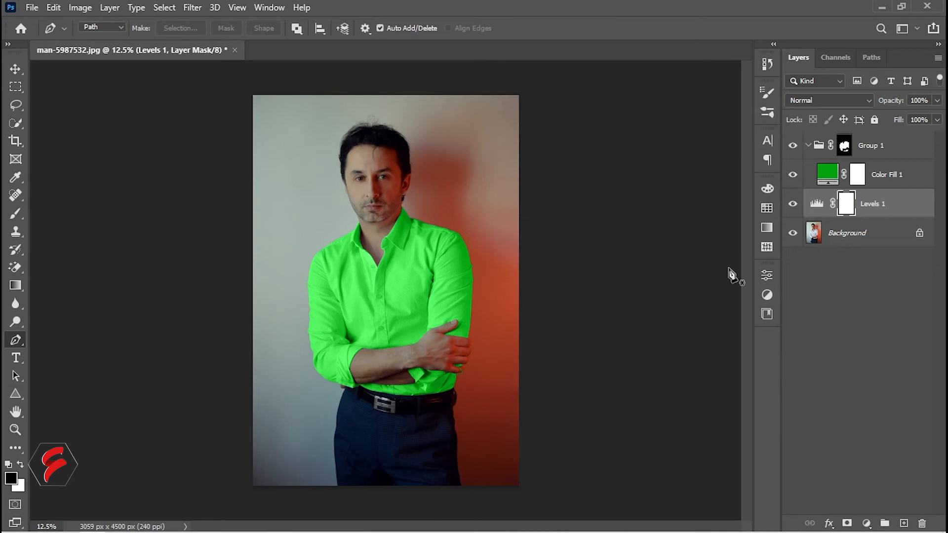
# Compare the photo with and without the recolouring group and examine the shirt's fabric texture up close.
pyautogui.click(791, 148)
pyautogui.click(792, 147)
pyautogui.scroll(4, 363, 311)
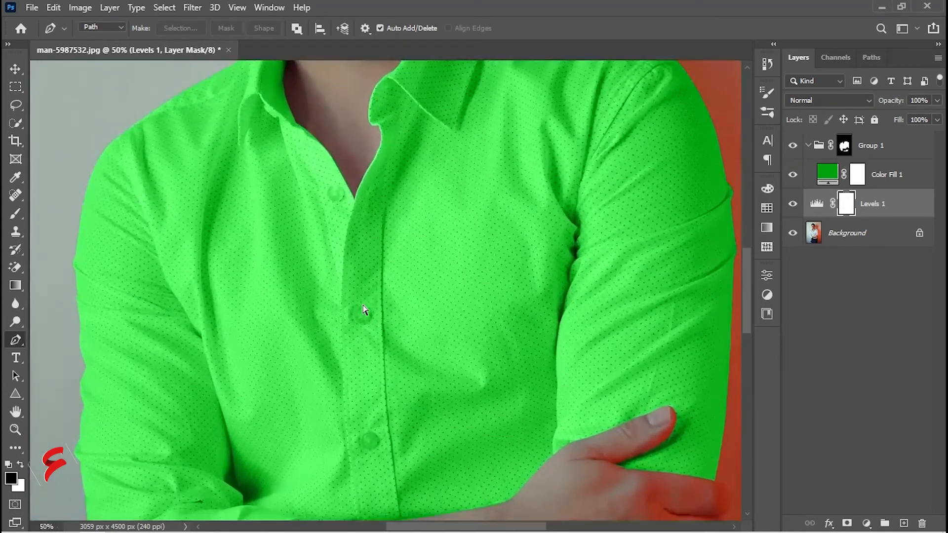
pyautogui.scroll(1, 364, 310)
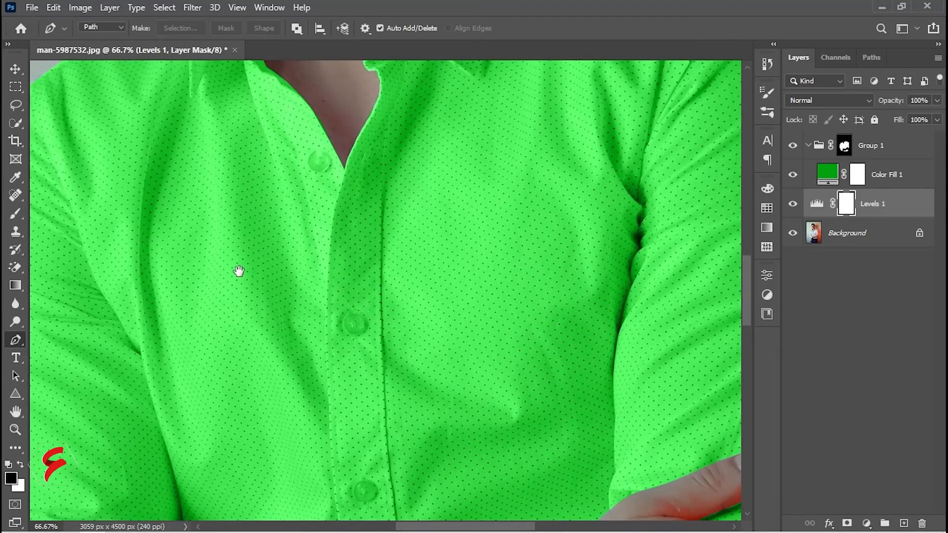
pyautogui.moveTo(239, 271)
pyautogui.mouseDown()
pyautogui.moveTo(266, 385)
pyautogui.moveTo(273, 476)
pyautogui.moveTo(151, 512)
pyautogui.moveTo(92, 433)
pyautogui.moveTo(33, 388)
pyautogui.mouseUp()
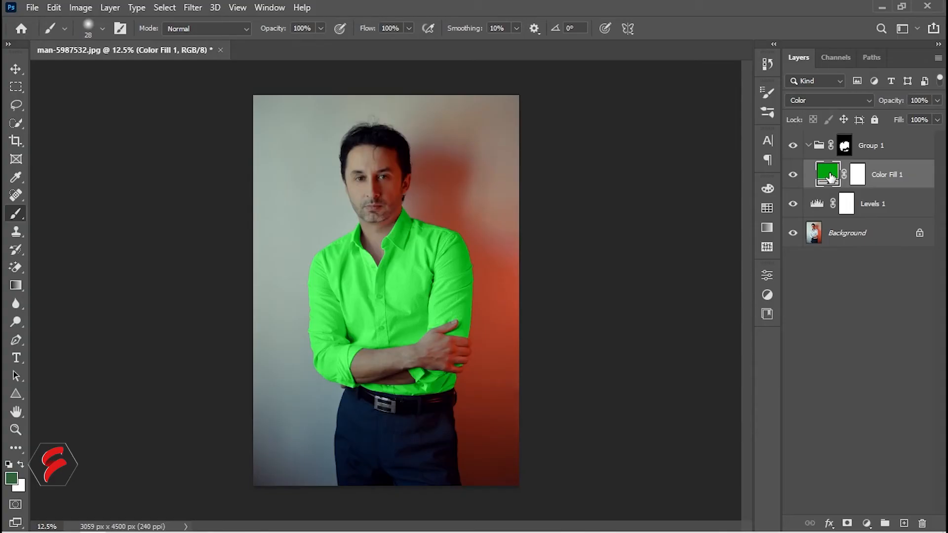
# Reopen the shirt fill's colour and change it to a brighter green, 1dc42d.
pyautogui.doubleClick(828, 173)
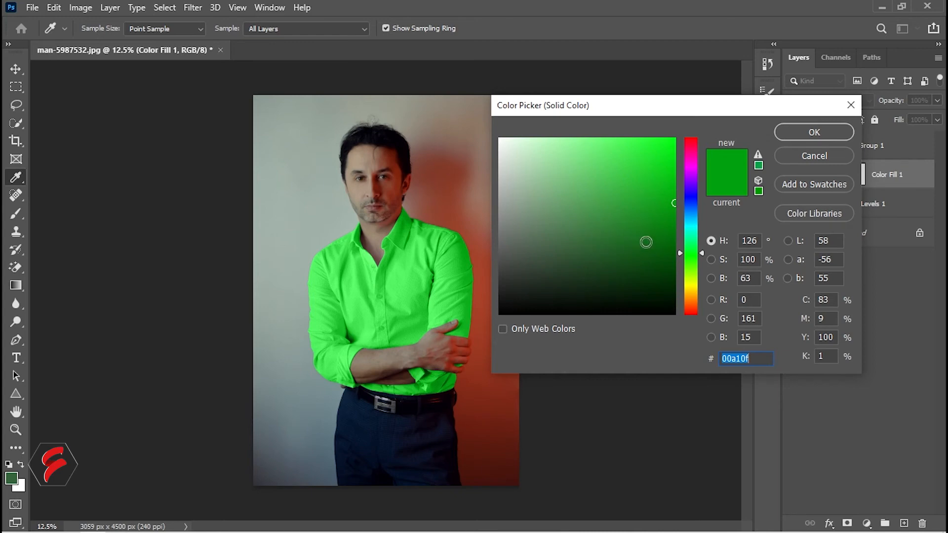
pyautogui.moveTo(669, 199)
pyautogui.mouseDown()
pyautogui.moveTo(663, 316)
pyautogui.moveTo(642, 139)
pyautogui.moveTo(577, 163)
pyautogui.moveTo(511, 165)
pyautogui.moveTo(696, 179)
pyautogui.moveTo(649, 179)
pyautogui.mouseUp()
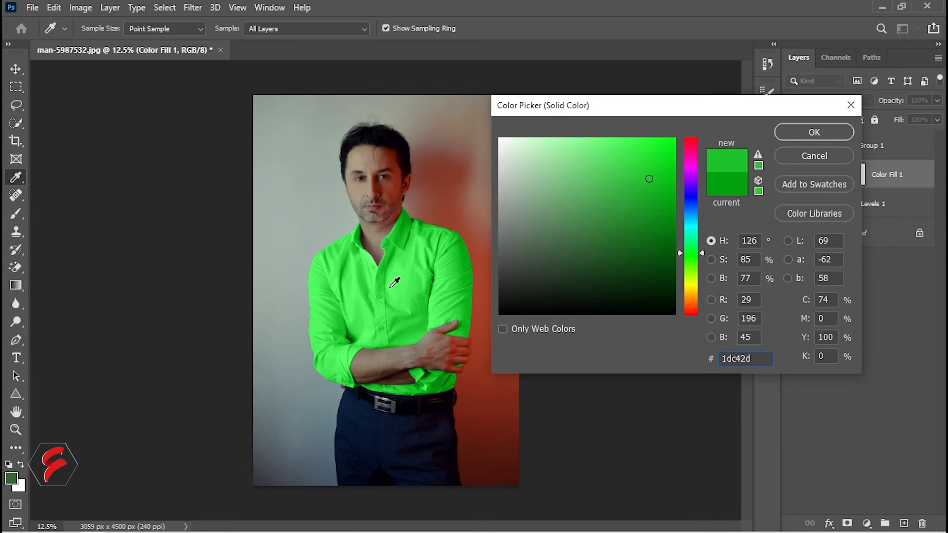
pyautogui.scroll(2, 395, 281)
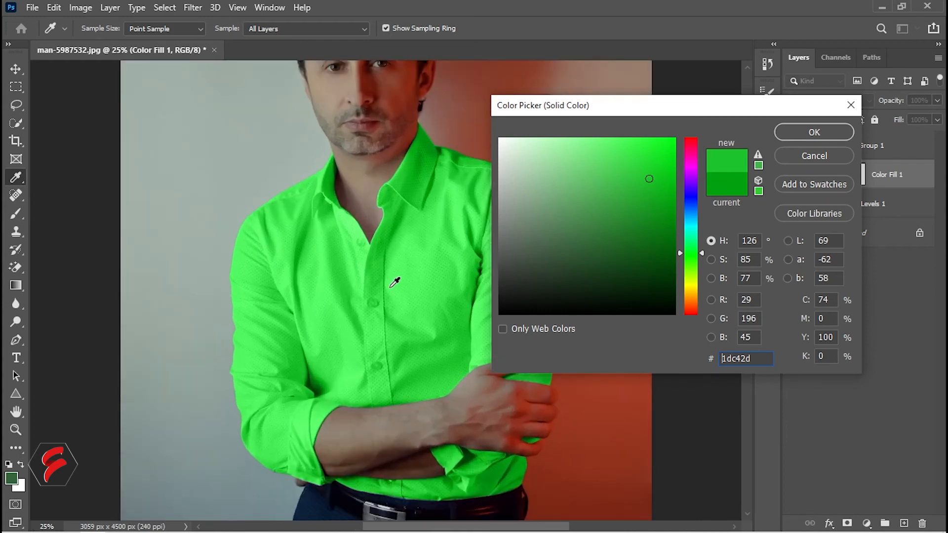
pyautogui.moveTo(361, 251); pyautogui.dragTo(258, 250)
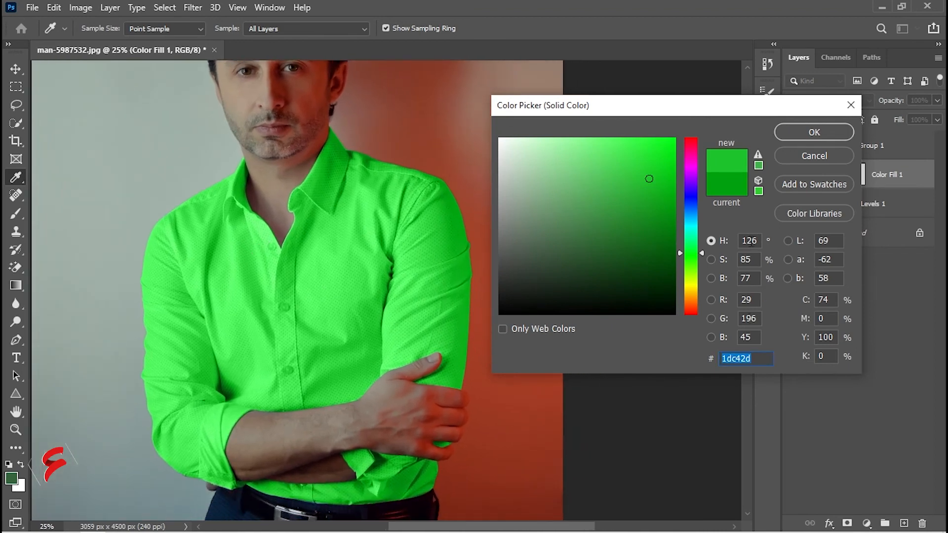
# Try blue, purple, pinkish red, orange-red, yellow, green and cyan hues for the shirt's fill colour.
pyautogui.click(691, 202)
pyautogui.click(693, 175)
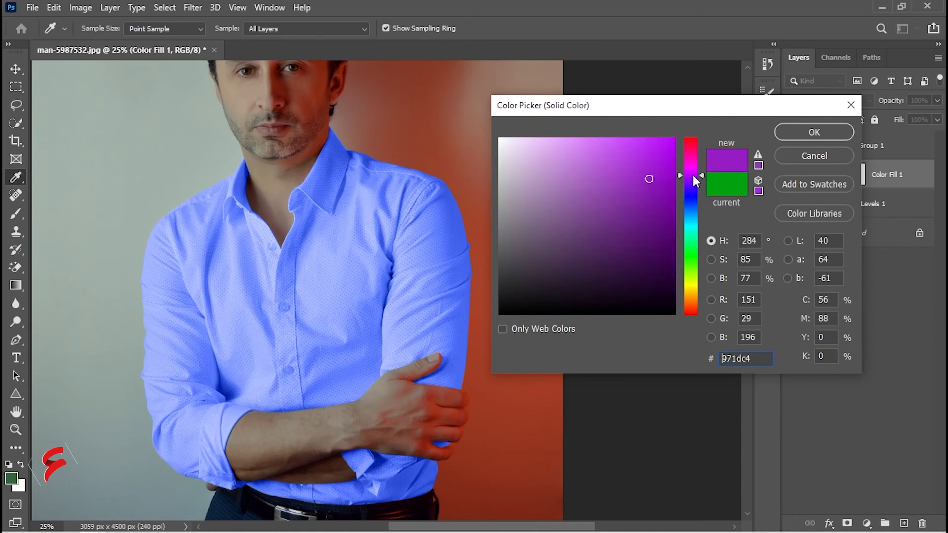
pyautogui.click(691, 140)
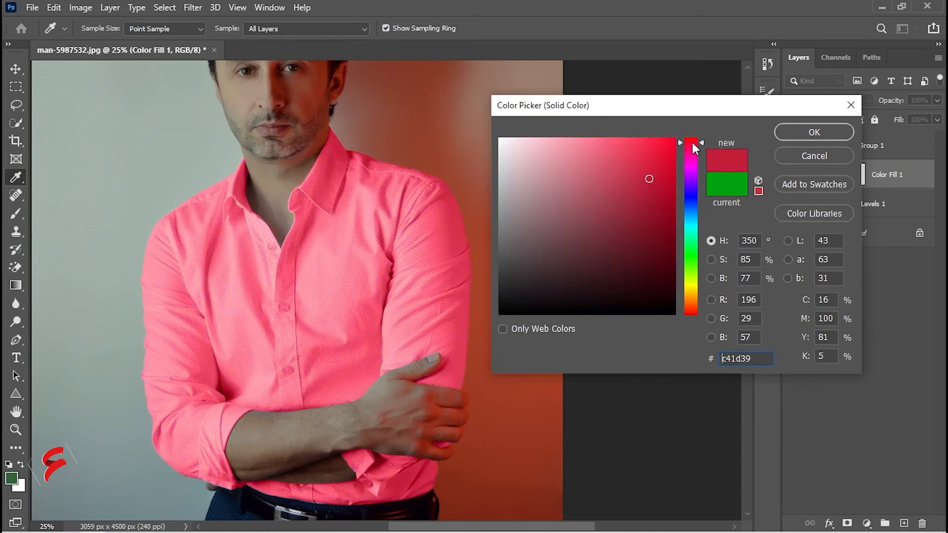
pyautogui.click(689, 312)
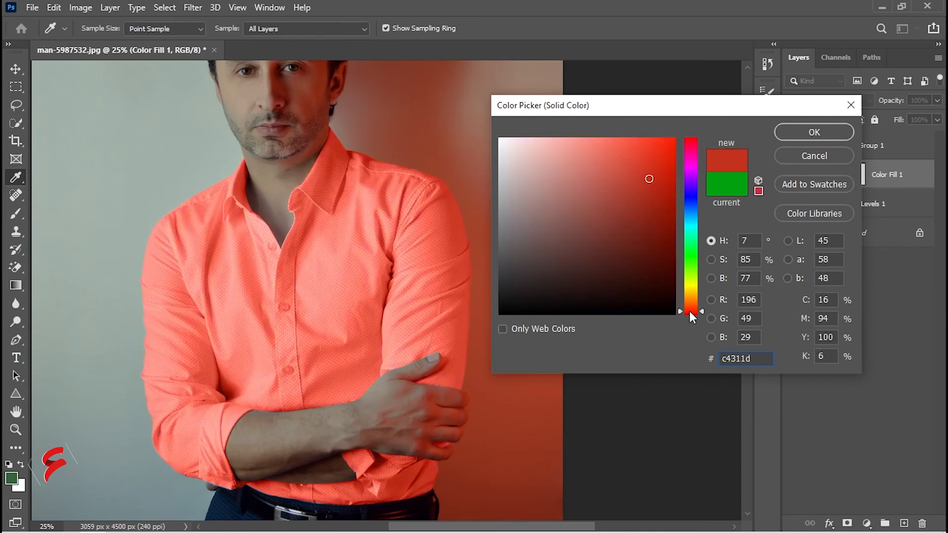
pyautogui.click(692, 288)
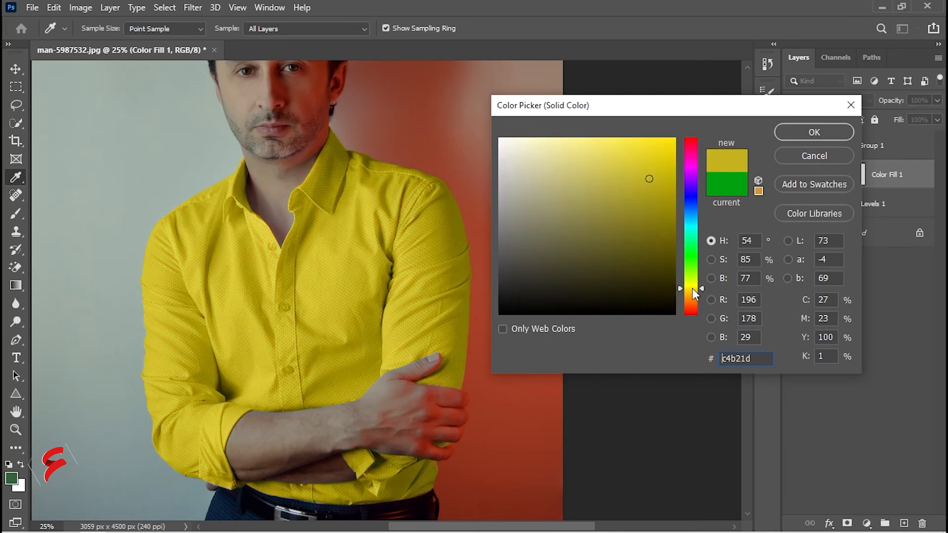
pyautogui.click(691, 258)
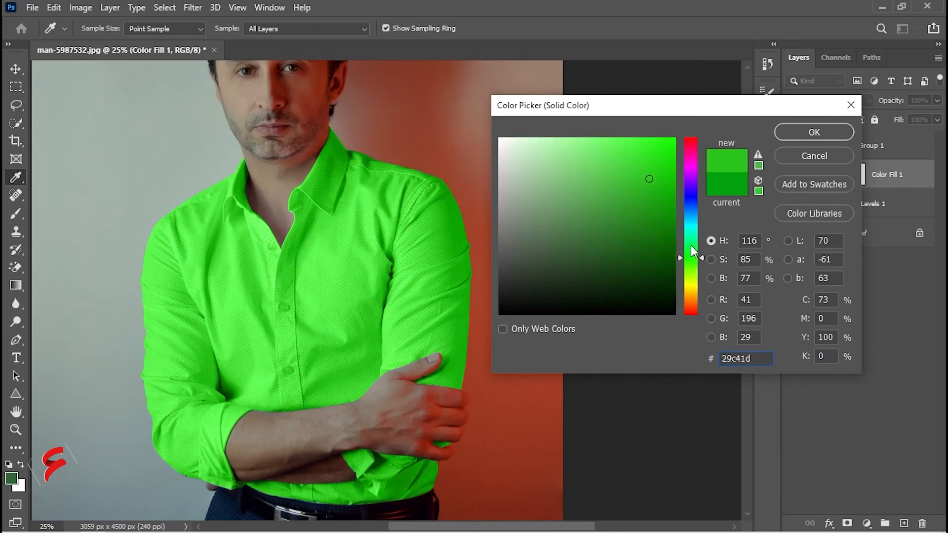
pyautogui.click(693, 227)
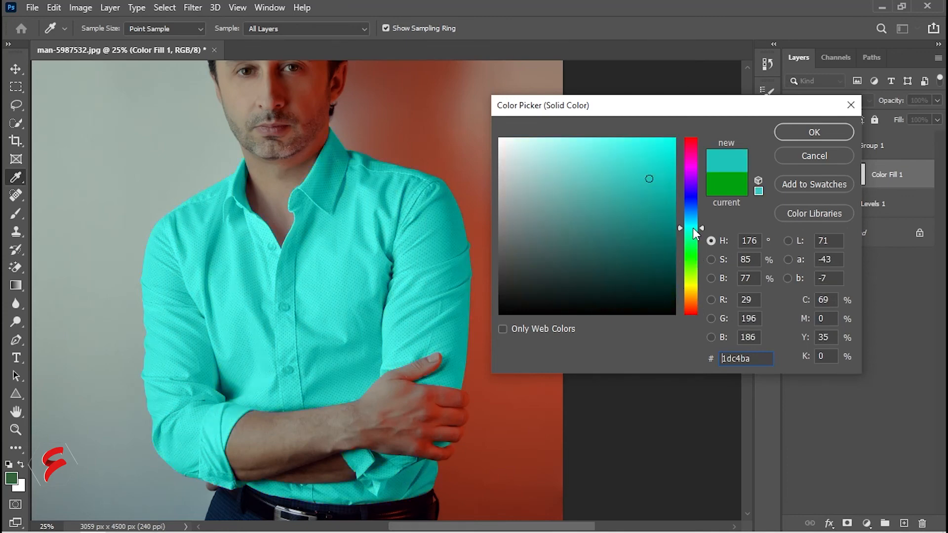
pyautogui.click(694, 198)
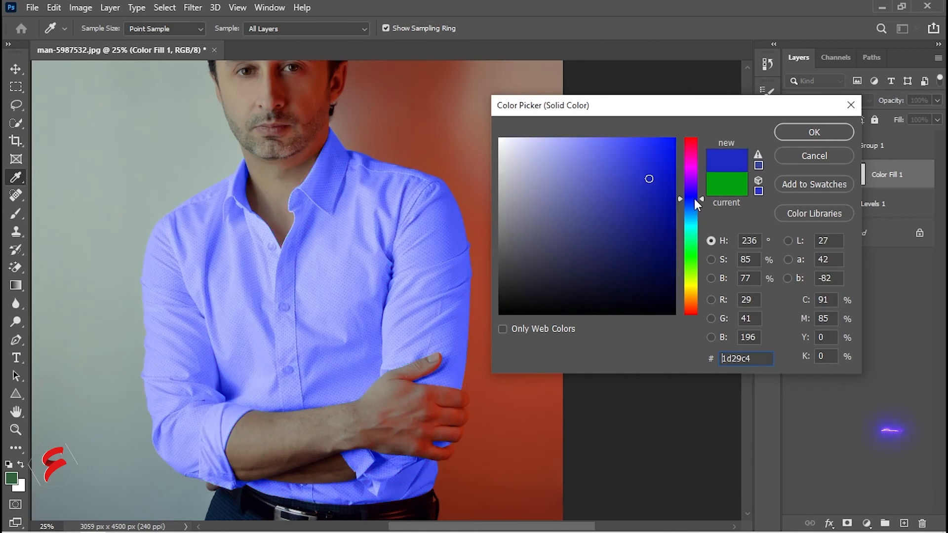
# Set the shirt's fill colour to magenta b61dc4 and confirm it.
pyautogui.click(692, 169)
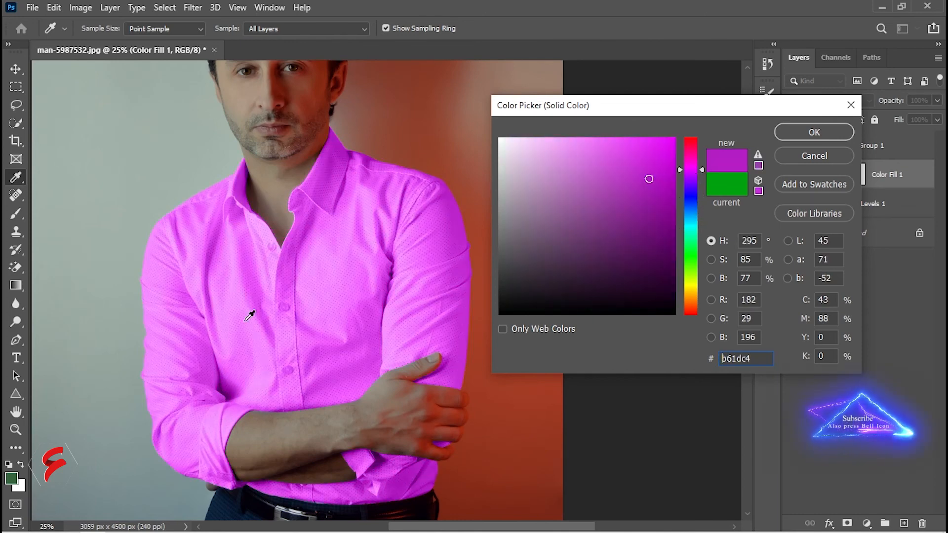
pyautogui.click(819, 133)
pyautogui.hotkey('ctrl', '-')
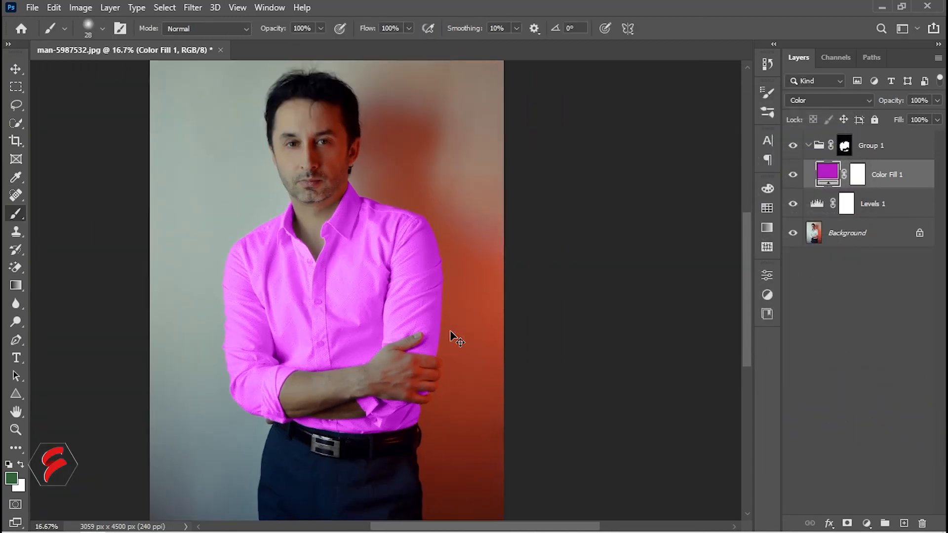
pyautogui.hotkey('ctrl', '-')
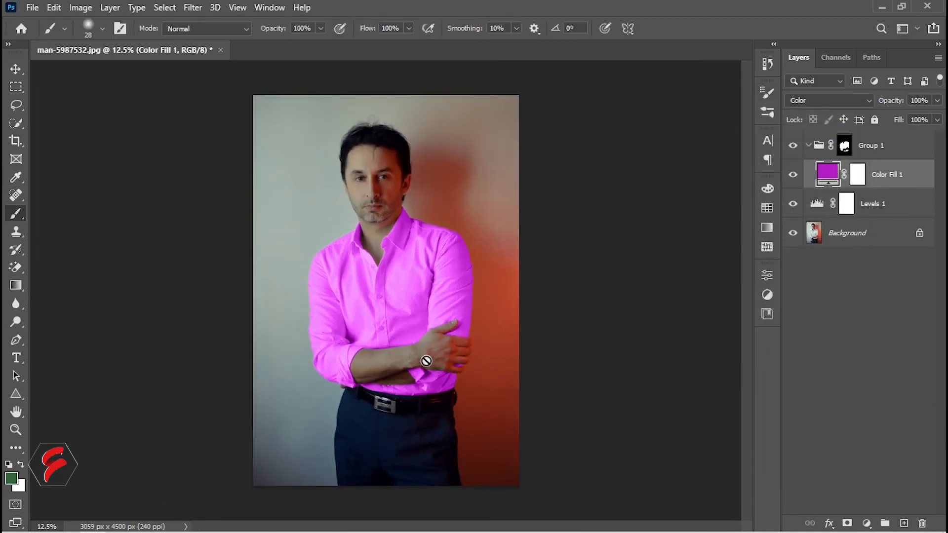